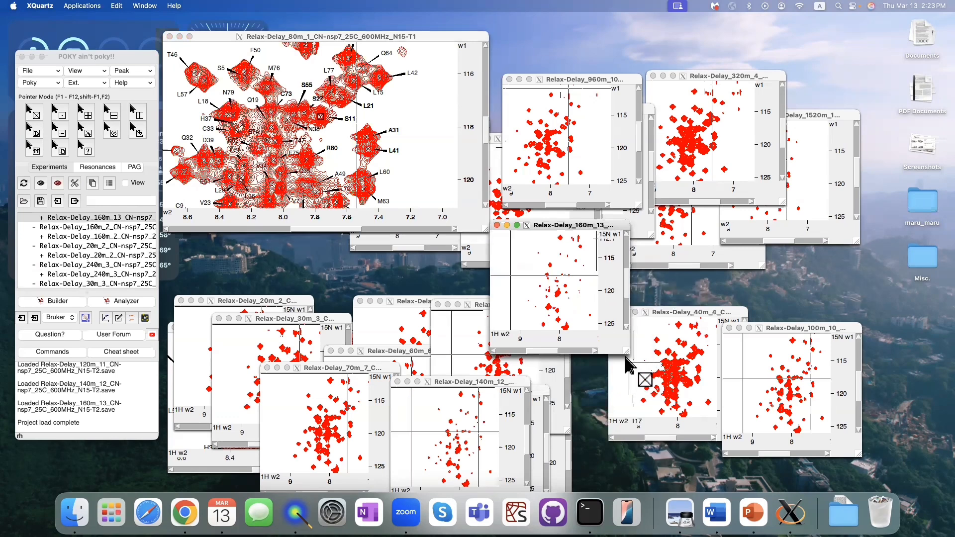
# Step: Enlarge the Relax-Delay_160m_13 N15-T2 spectrum and pick peaks across the region containing its main signals
pyautogui.moveTo(627, 351); pyautogui.dragTo(794, 485)
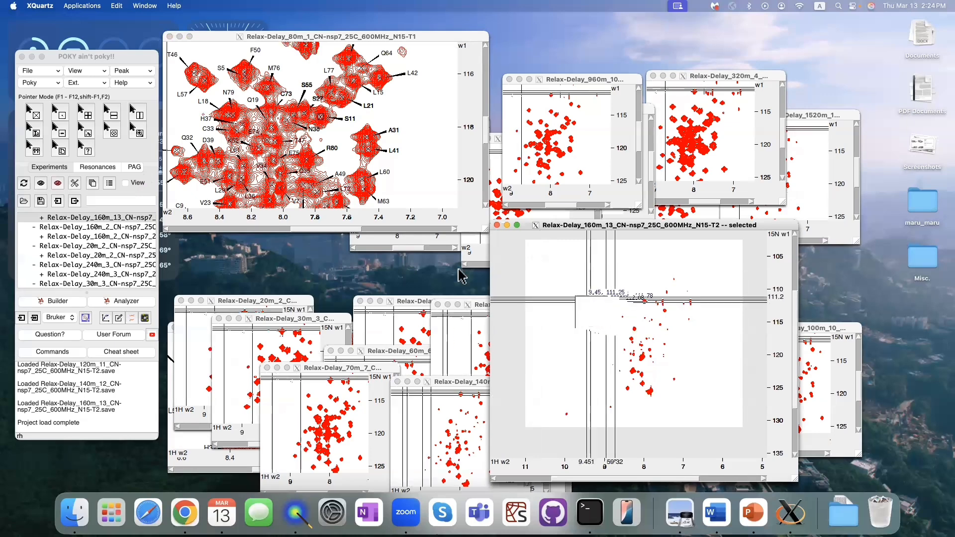
pyautogui.click(95, 153)
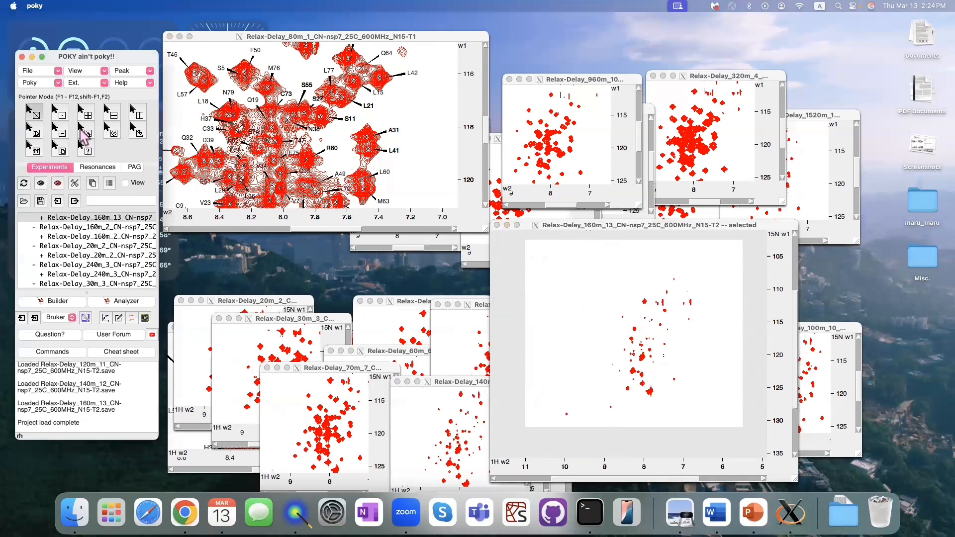
pyautogui.press('3')
pyautogui.press('3')
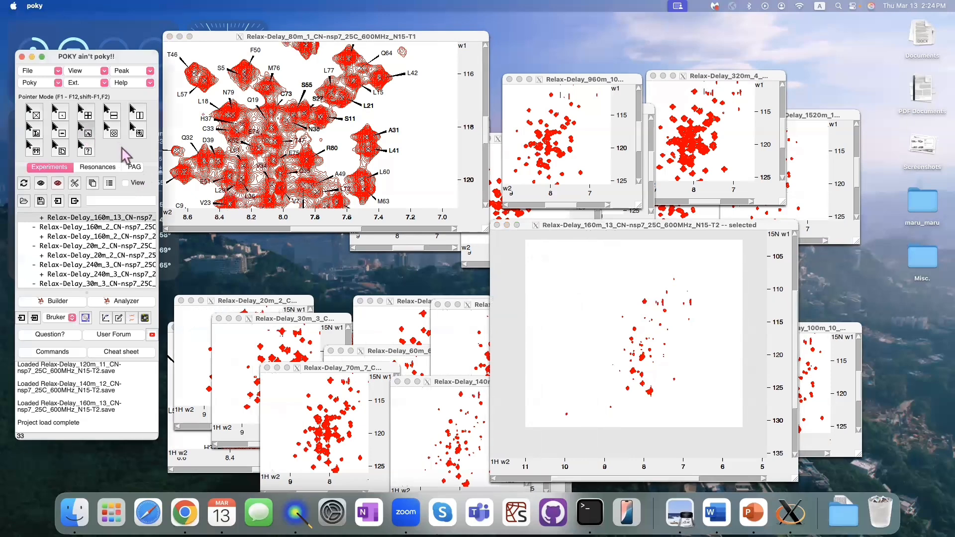
pyautogui.click(529, 294)
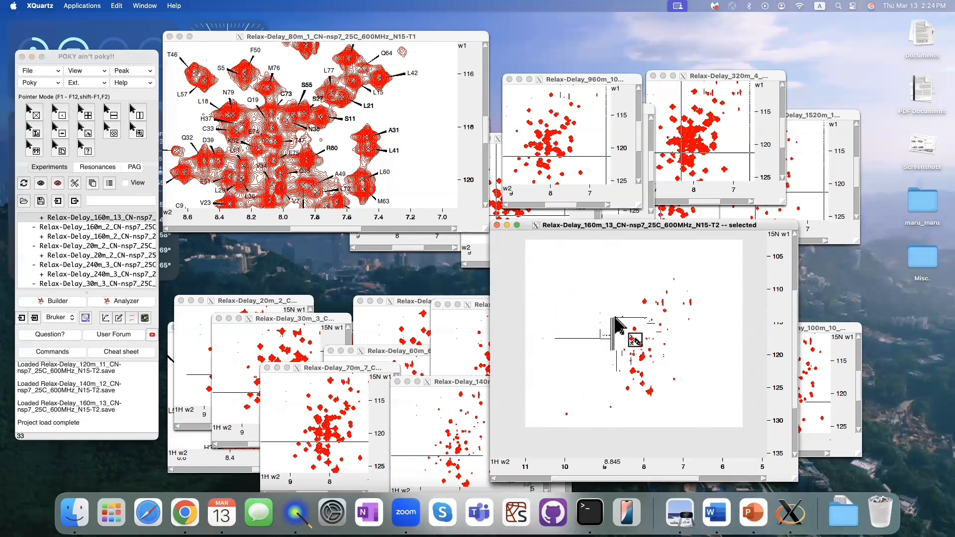
pyautogui.moveTo(595, 286); pyautogui.dragTo(703, 411)
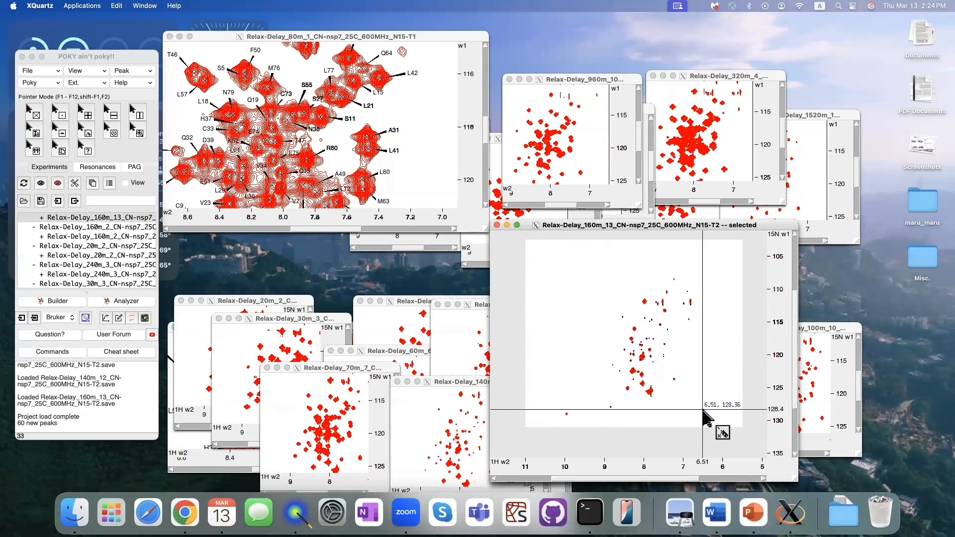
# Step: Assign the picked peaks in the 160m_13 N15-T2 spectrum arbitrarily as N-HSQC peaks, using the prefix Z
pyautogui.click(50, 83)
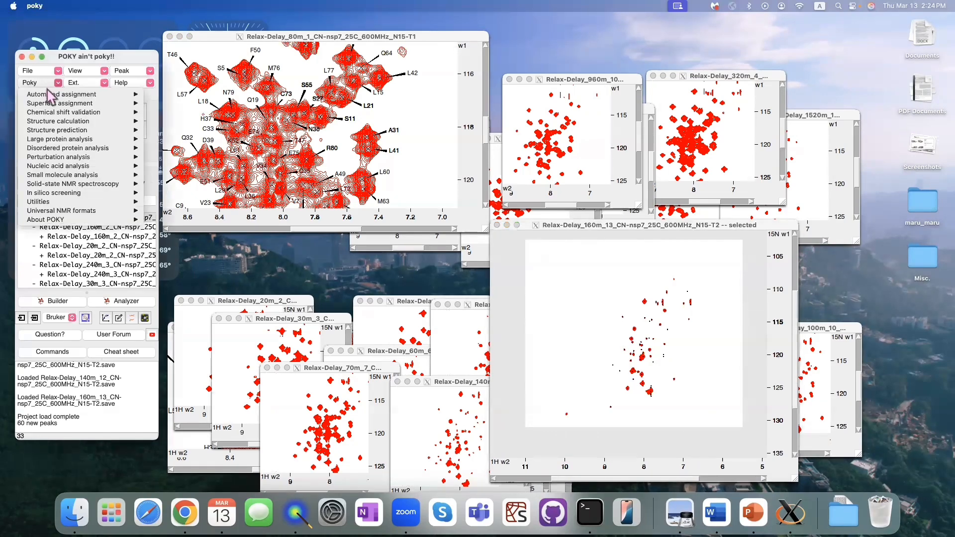
pyautogui.moveTo(51, 158)
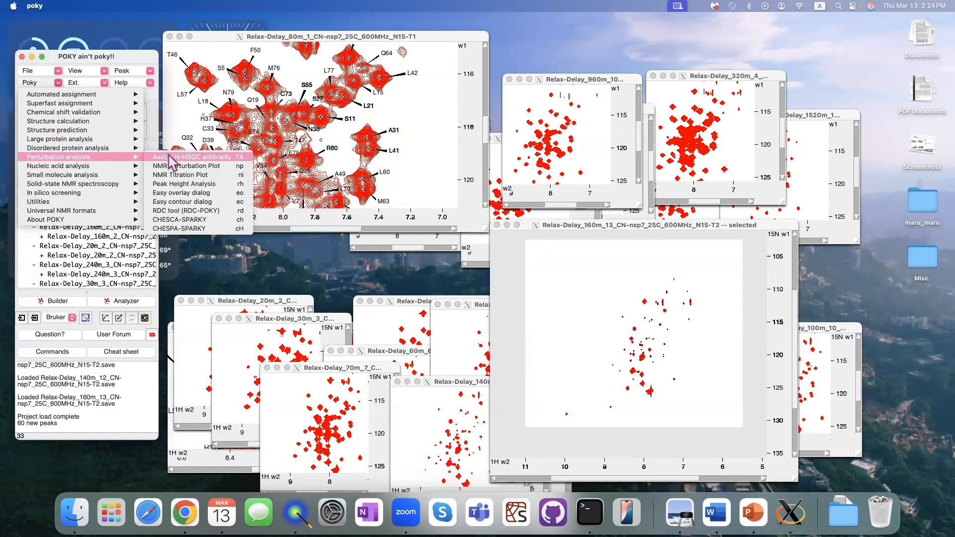
pyautogui.click(234, 164)
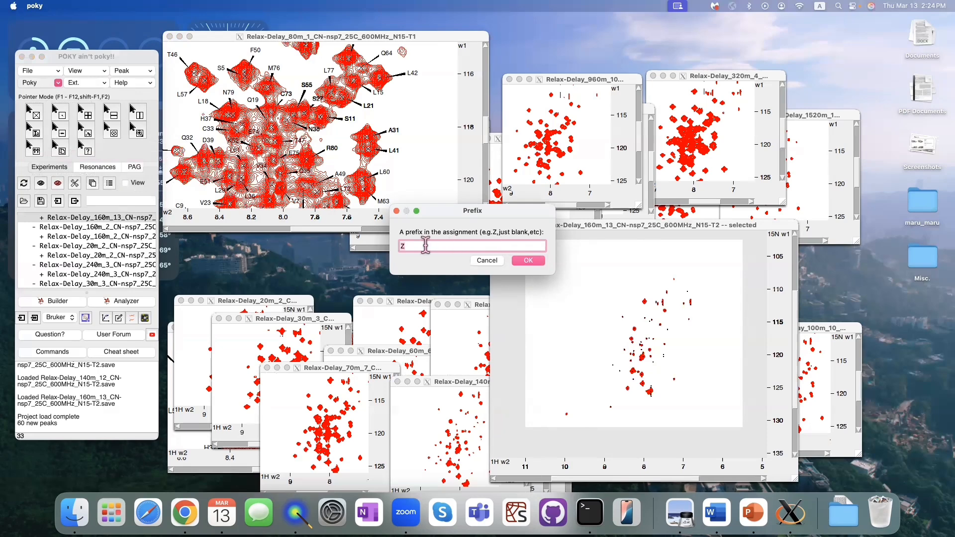
pyautogui.click(529, 263)
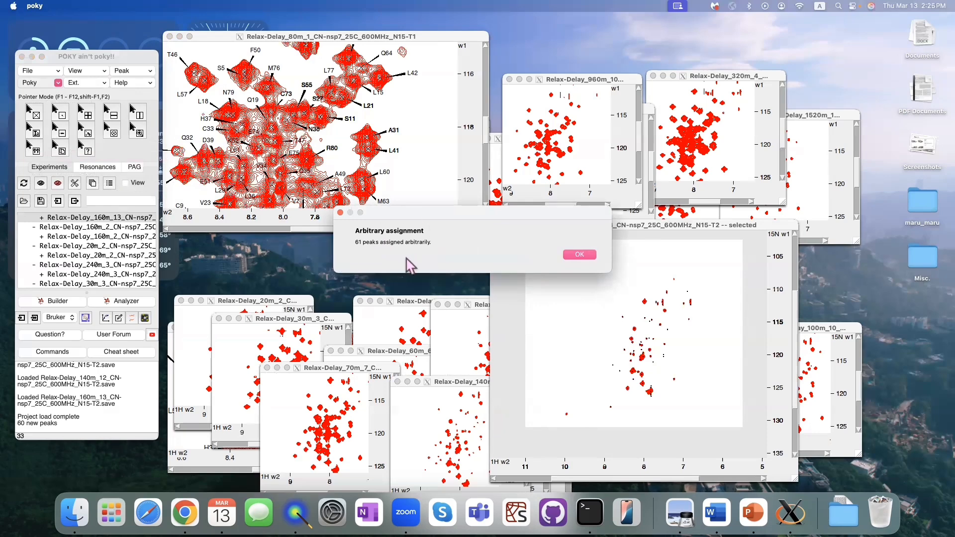
pyautogui.click(579, 255)
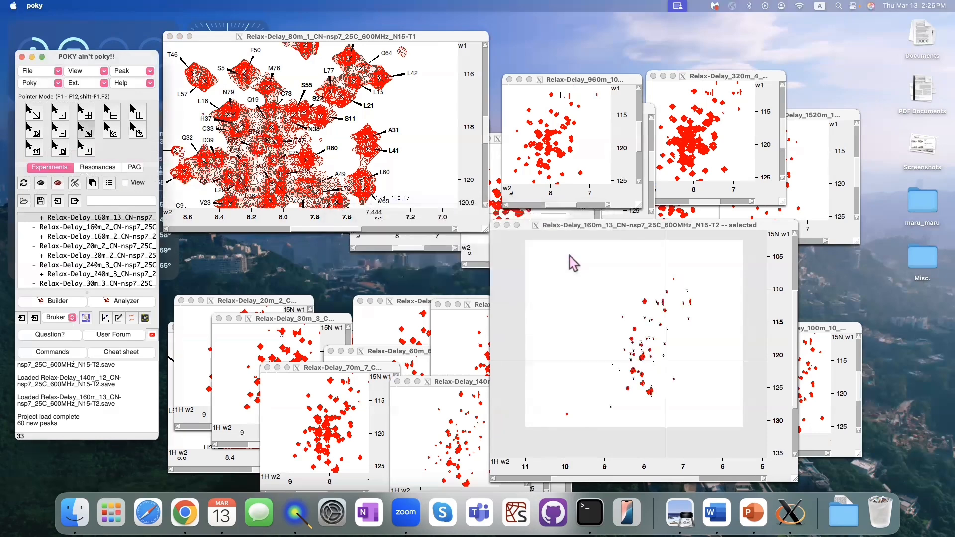
# Step: Delete all peaks from the 160m_13 N15-T2 spectrum and shrink its window out of the way
pyautogui.moveTo(567, 231); pyautogui.dragTo(560, 215)
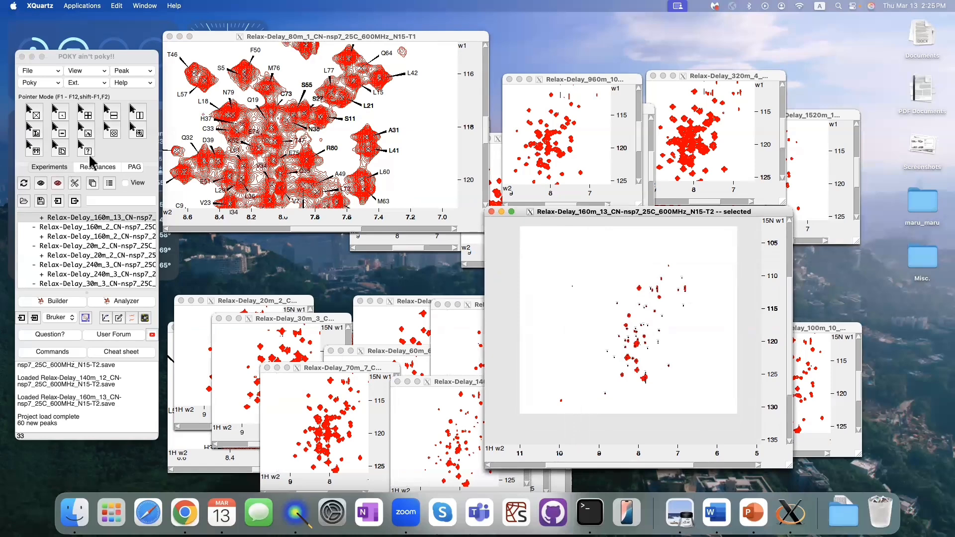
pyautogui.click(146, 147)
pyautogui.click(140, 133)
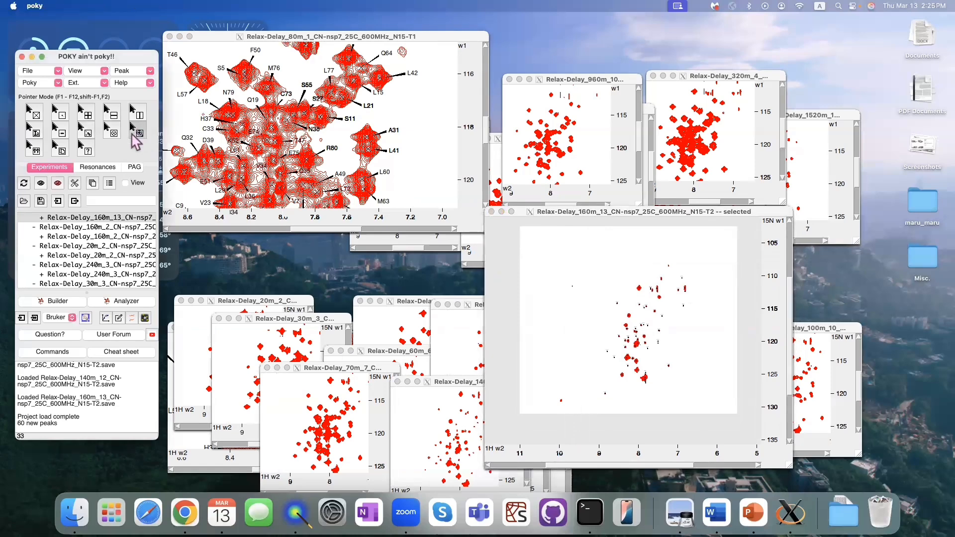
pyautogui.click(547, 279)
pyautogui.moveTo(547, 251); pyautogui.dragTo(574, 287)
pyautogui.moveTo(526, 267); pyautogui.dragTo(702, 416)
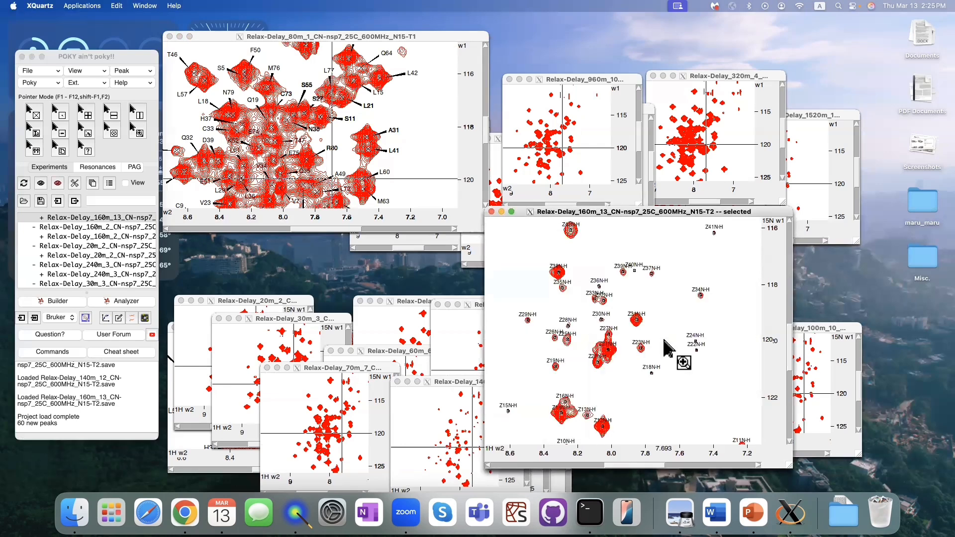
pyautogui.press('i')
pyautogui.press('p')
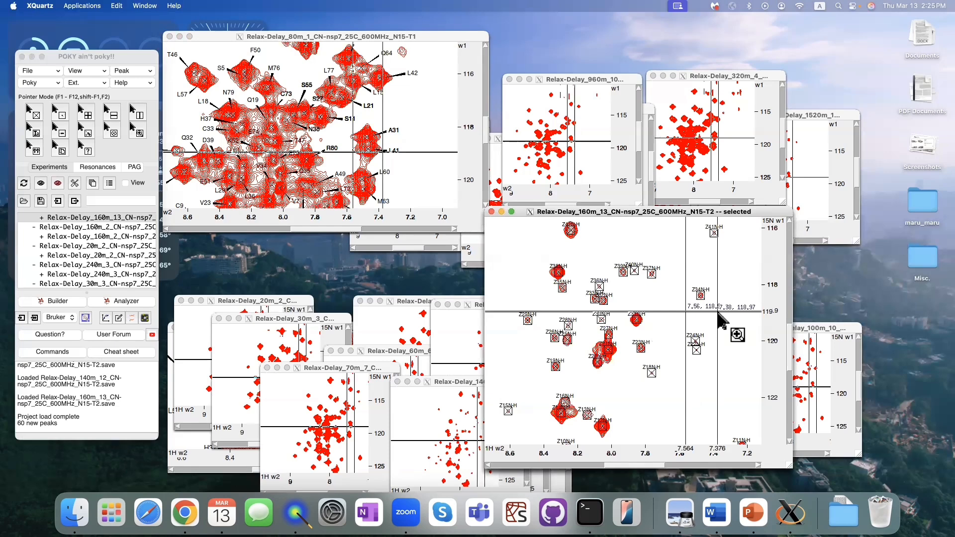
pyautogui.press('1')
pyautogui.press('1')
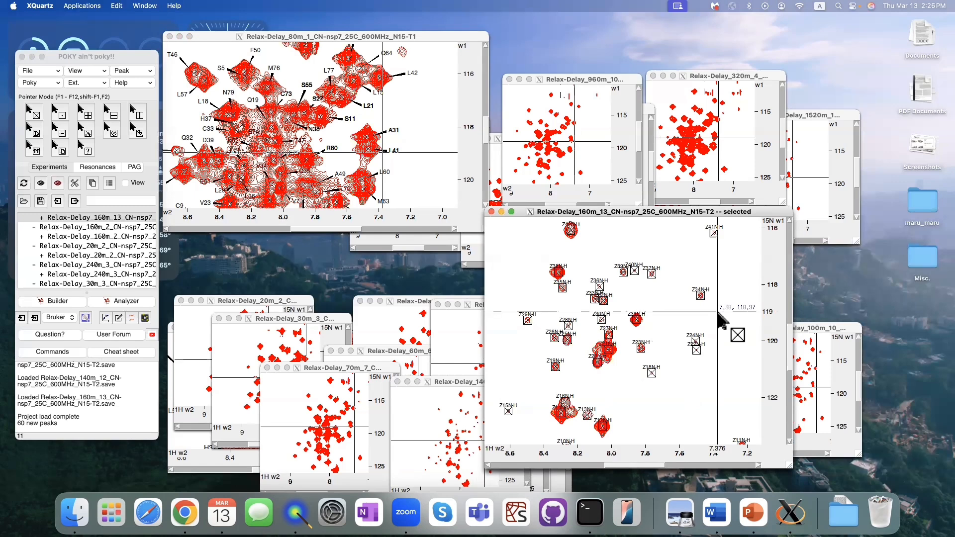
pyautogui.press('Delete')
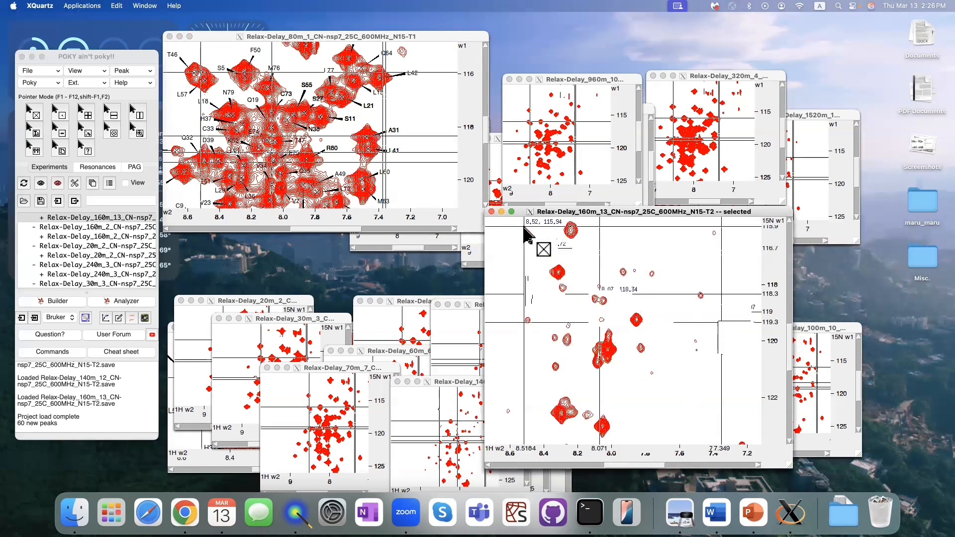
pyautogui.moveTo(791, 466); pyautogui.dragTo(682, 354)
pyautogui.moveTo(658, 213); pyautogui.dragTo(717, 338)
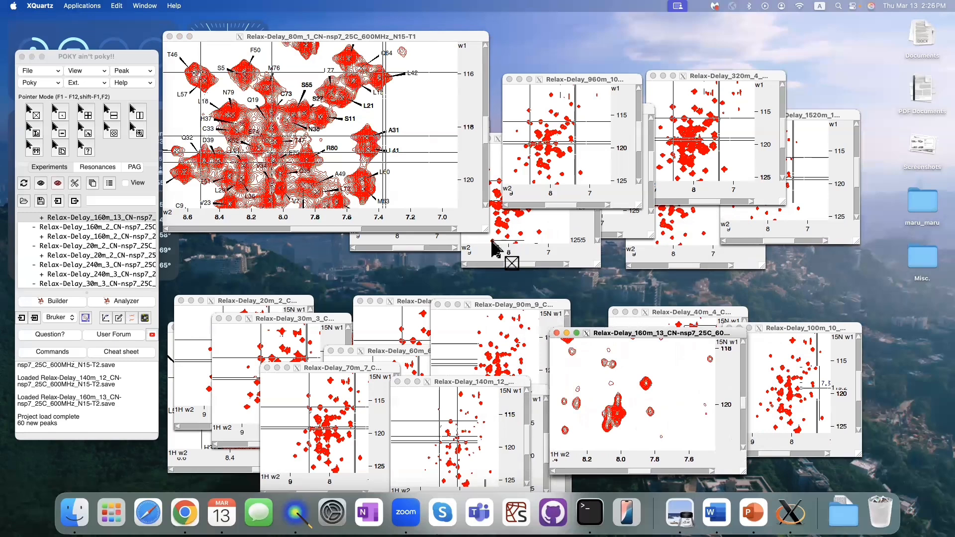
# Step: Make the Relax-Delay_80m_1 N15-T1 spectrum active and open Peak Height Analysis from the perturbation analysis tools
pyautogui.click(429, 37)
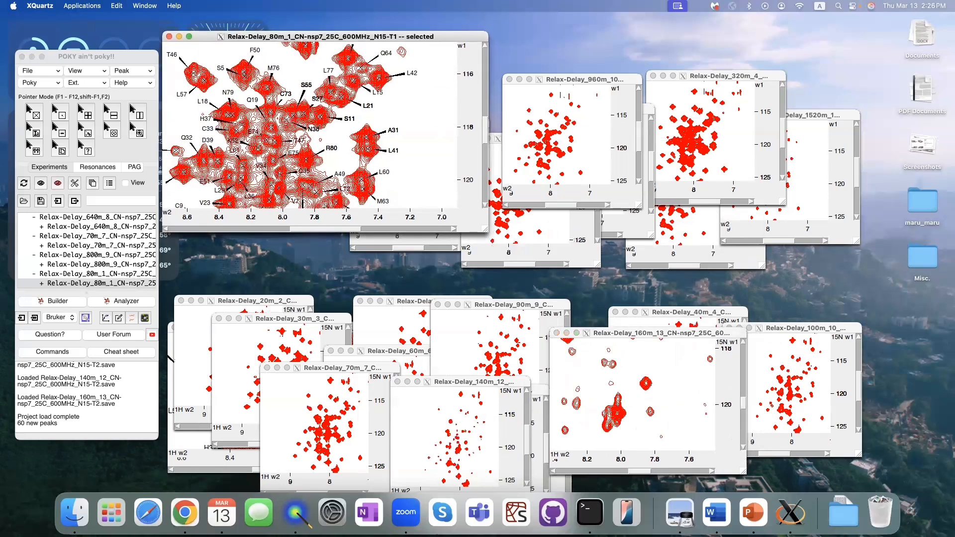
pyautogui.click(32, 84)
pyautogui.moveTo(52, 158)
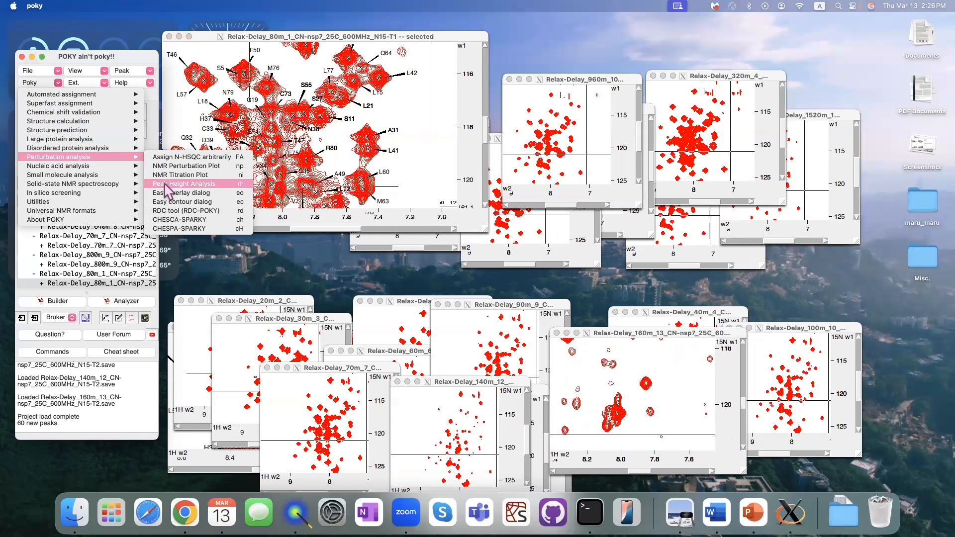
pyautogui.click(230, 184)
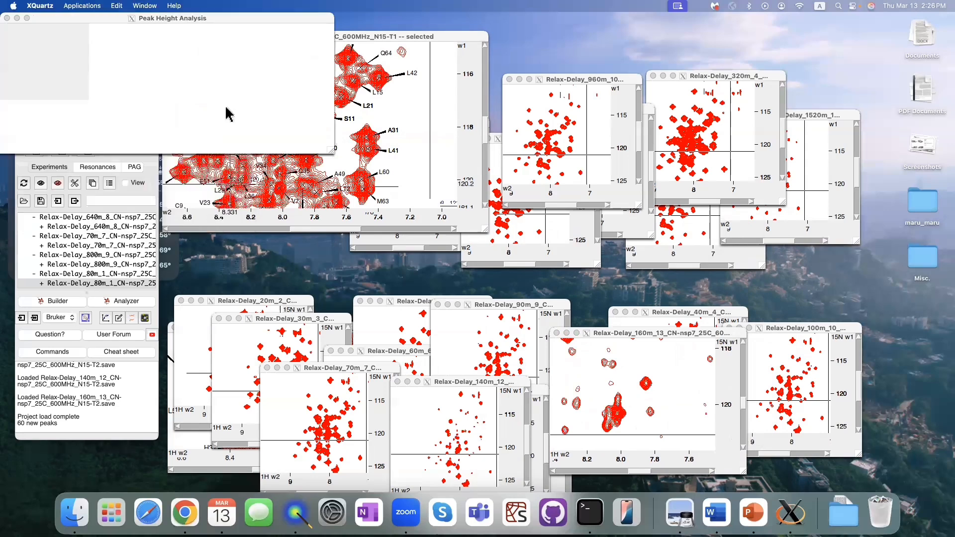
pyautogui.moveTo(198, 25); pyautogui.dragTo(396, 146)
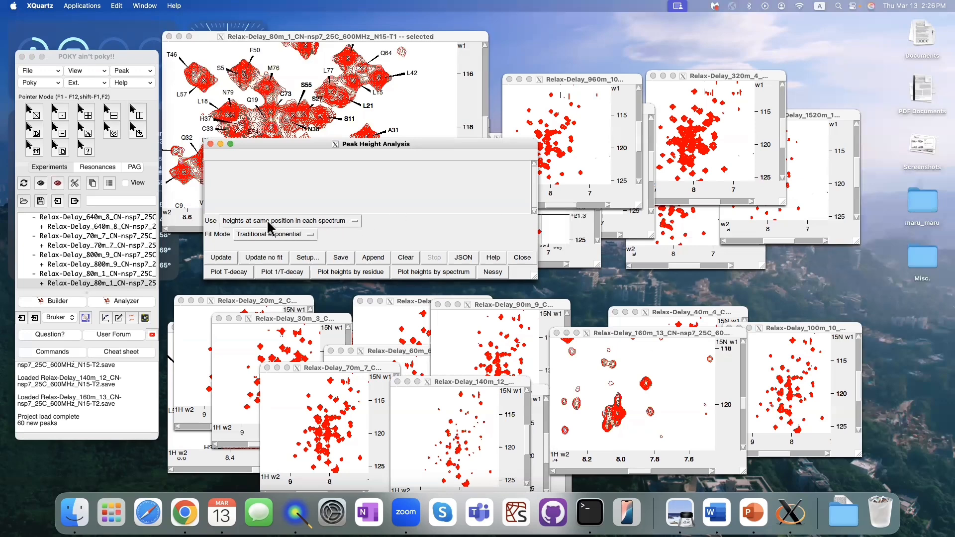
# Step: Check the available height sources and fit modes for the peak height analysis, choosing Traditional exponential as the fit mode
pyautogui.click(242, 227)
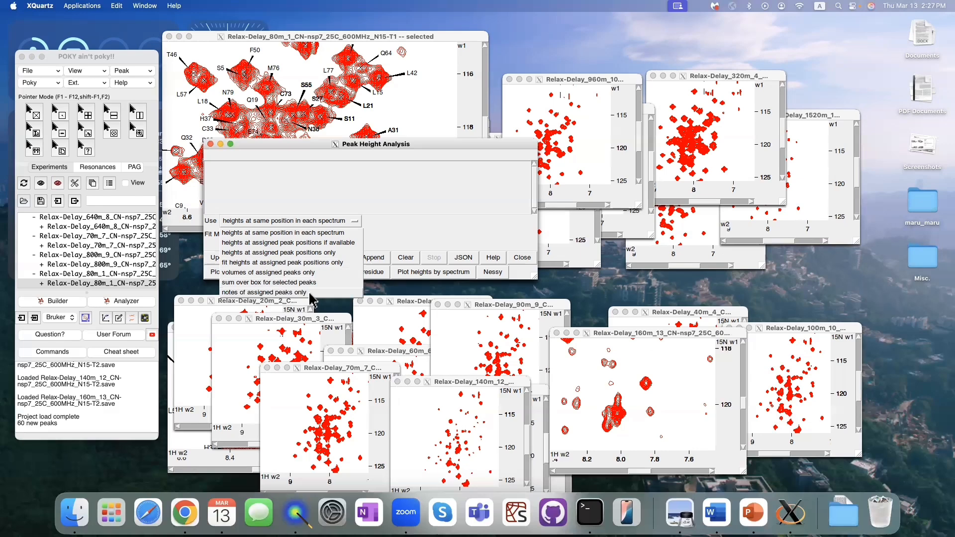
pyautogui.click(402, 236)
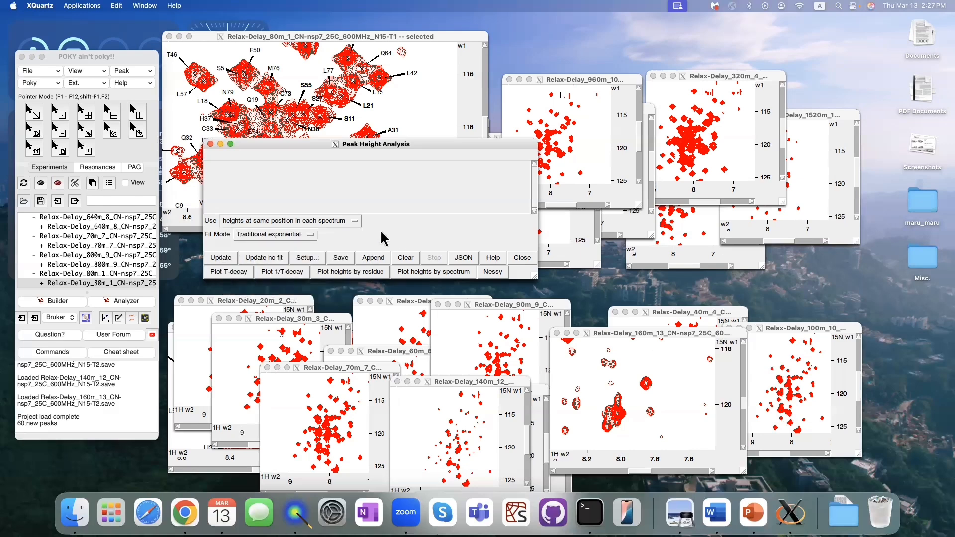
pyautogui.click(289, 235)
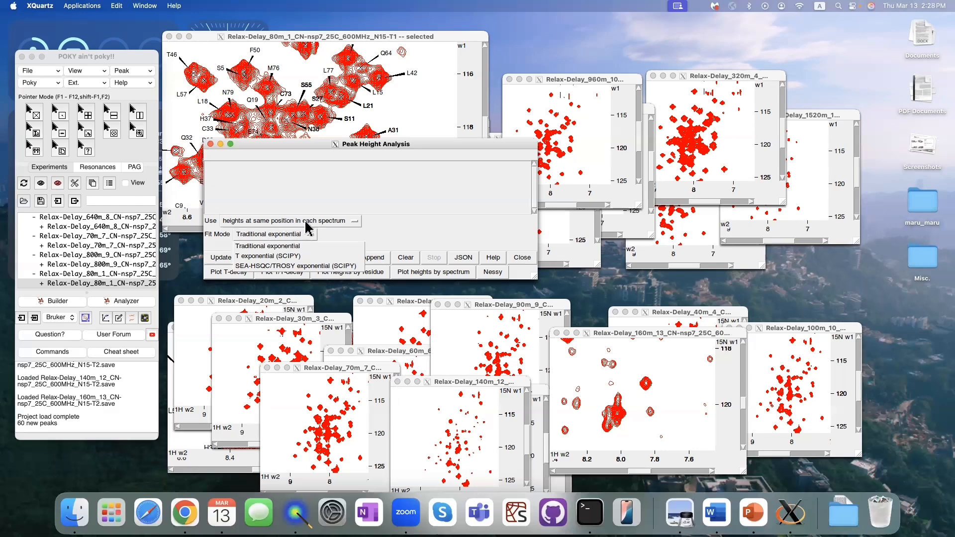
pyautogui.click(244, 246)
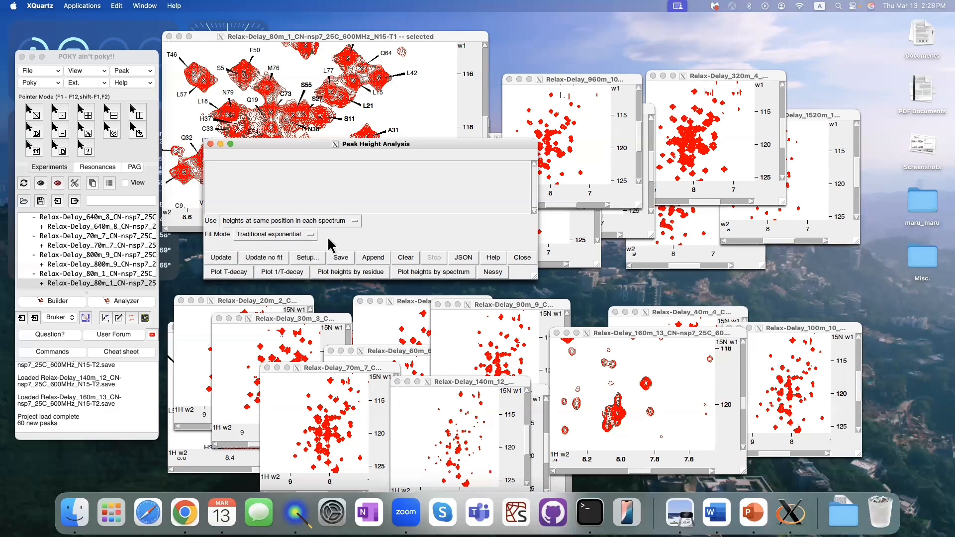
pyautogui.moveTo(450, 145); pyautogui.dragTo(435, 245)
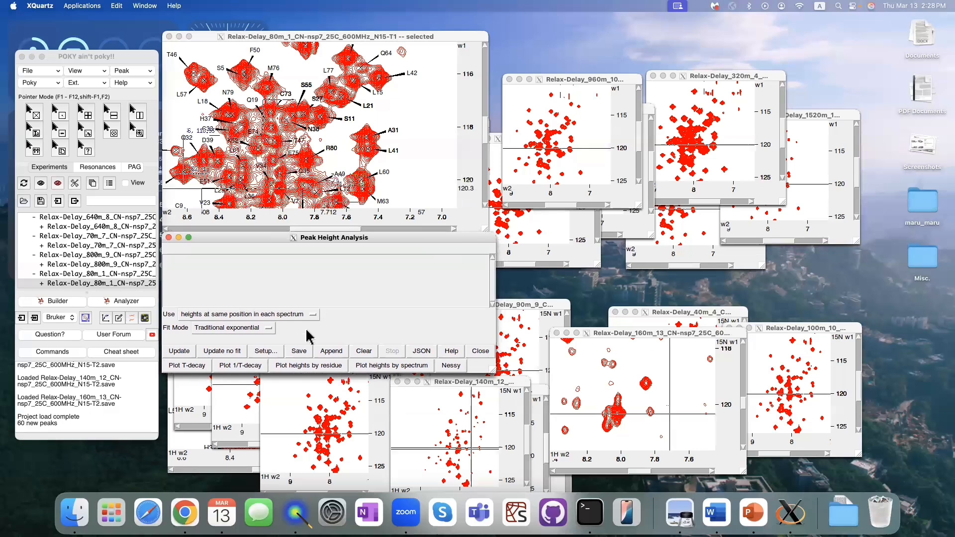
# Step: Set up the spectral series with the thirteen N15-T2 spectra whose relaxation delays run from 10 to 160
pyautogui.click(274, 355)
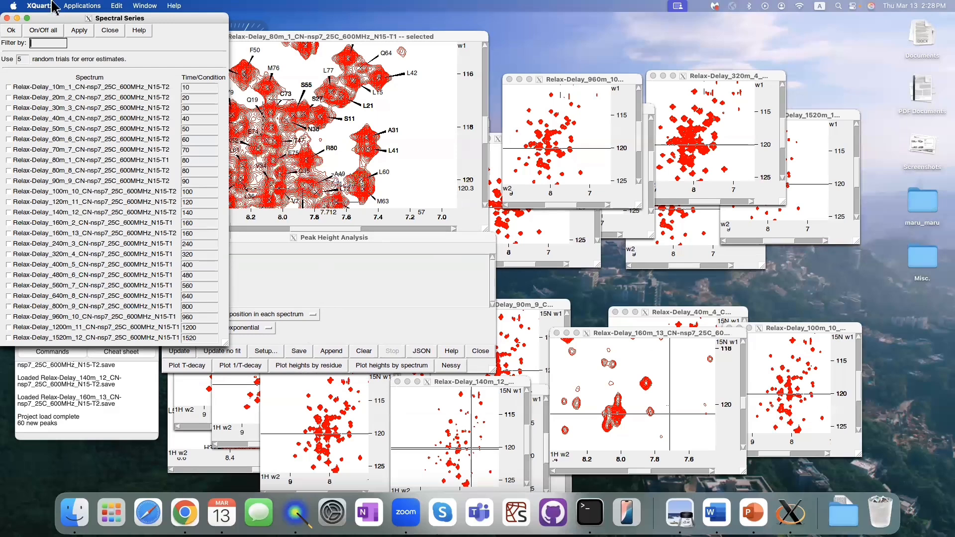
pyautogui.moveTo(110, 20); pyautogui.dragTo(180, 34)
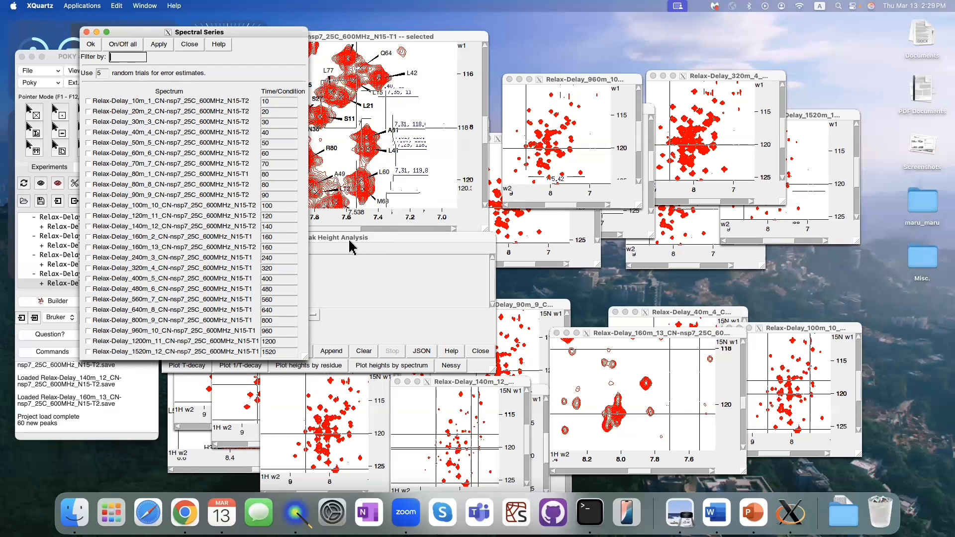
pyautogui.moveTo(350, 241); pyautogui.dragTo(515, 124)
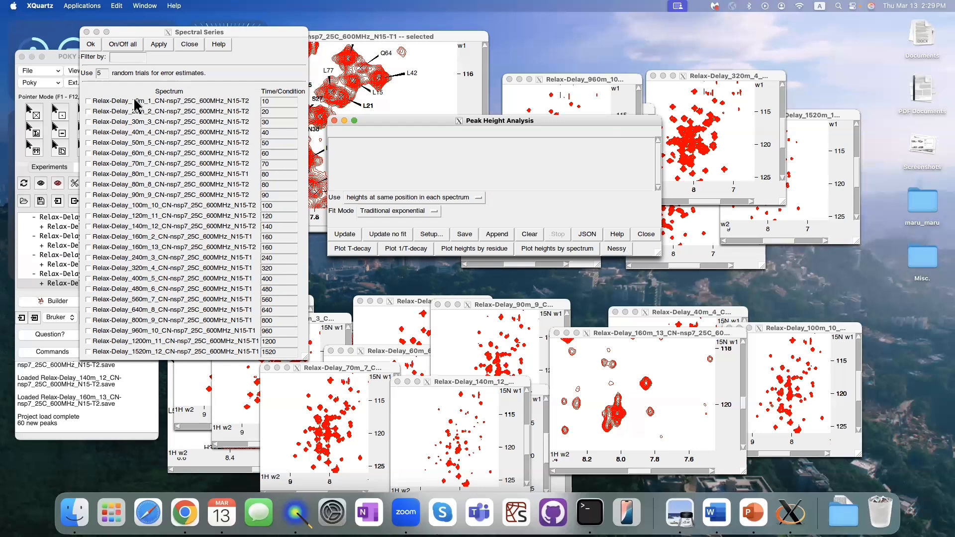
pyautogui.click(88, 103)
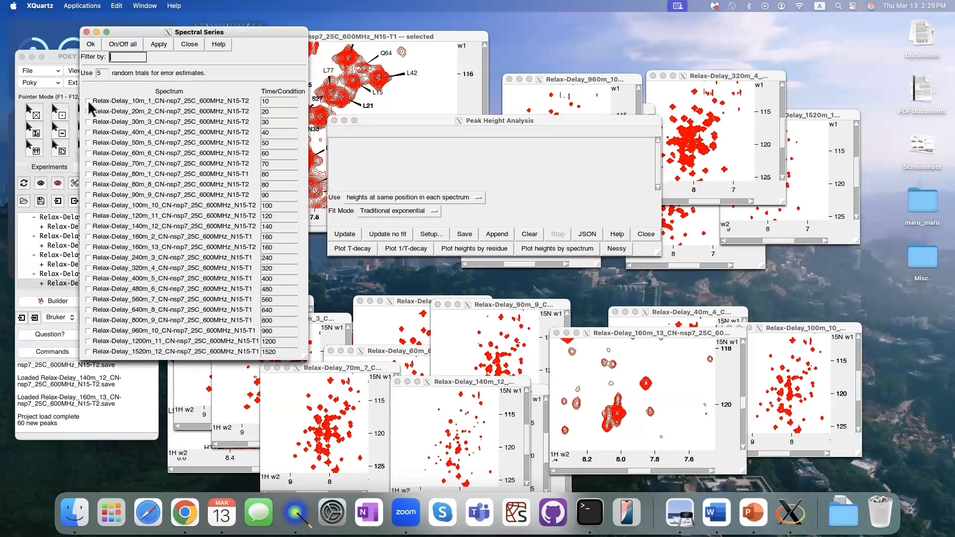
pyautogui.click(88, 101)
pyautogui.click(88, 112)
pyautogui.click(88, 122)
pyautogui.click(88, 132)
pyautogui.click(88, 143)
pyautogui.click(88, 153)
pyautogui.click(88, 164)
pyautogui.click(88, 174)
pyautogui.click(88, 195)
pyautogui.click(88, 206)
pyautogui.click(88, 216)
pyautogui.click(88, 226)
pyautogui.click(88, 237)
pyautogui.click(97, 45)
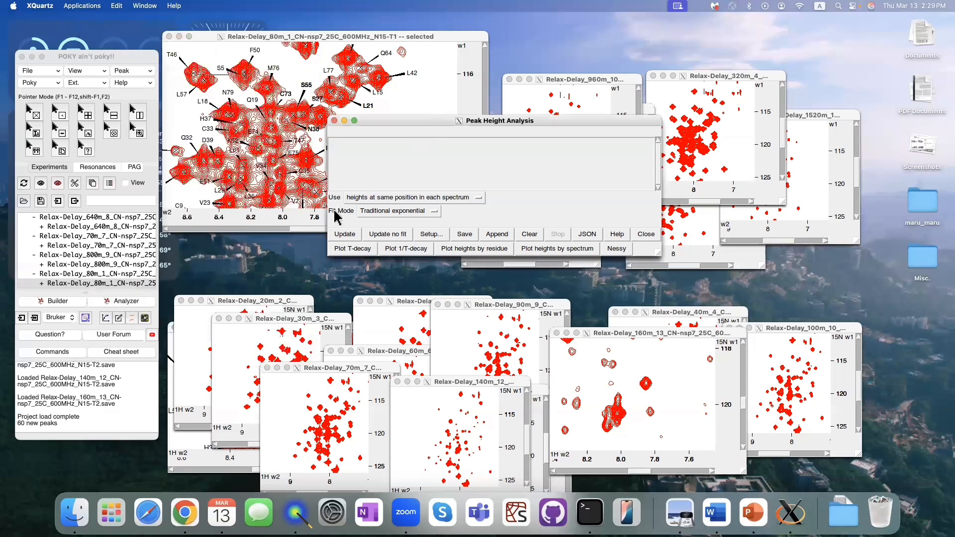
# Step: Select all peaks in the Relax-Delay_80m_1 N15-T1 spectrum and return to Peak Height Analysis
pyautogui.moveTo(400, 120); pyautogui.dragTo(229, 247)
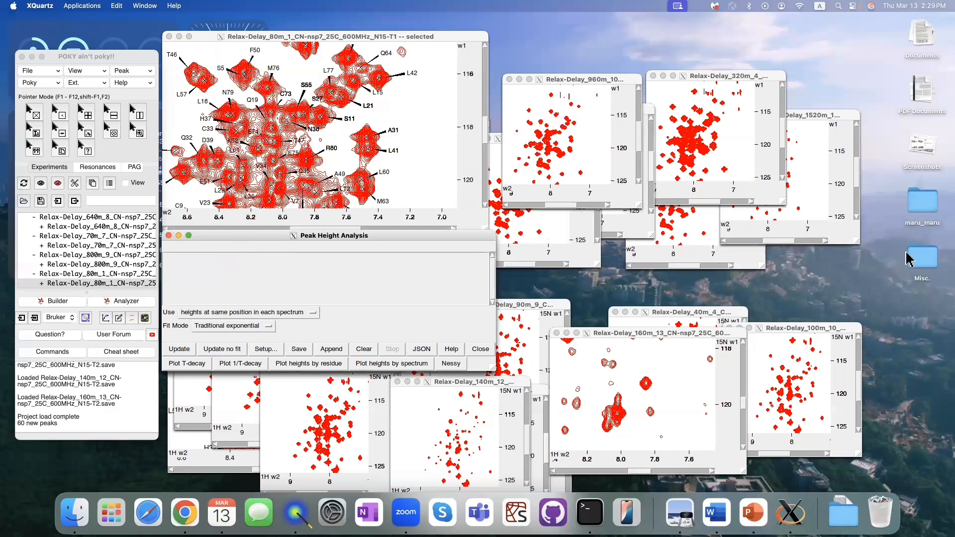
pyautogui.click(439, 172)
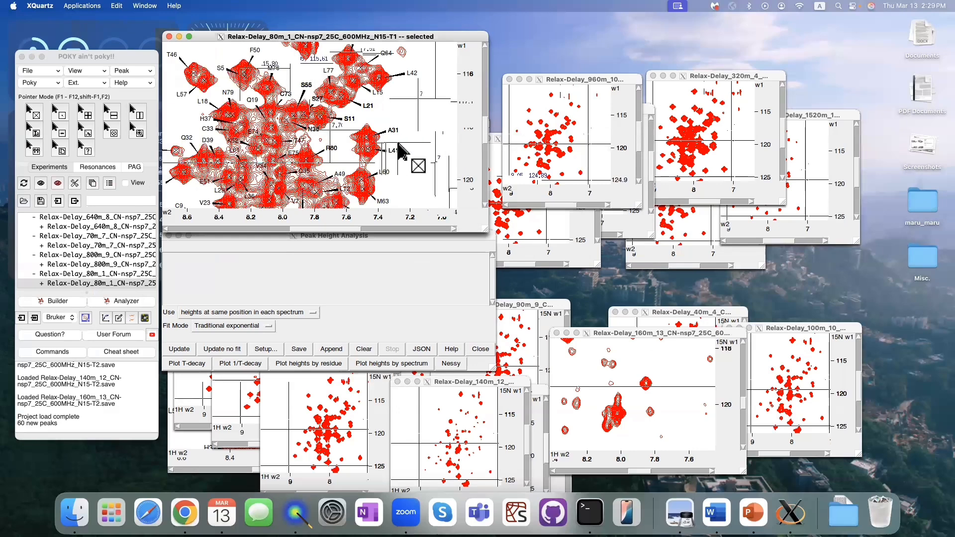
pyautogui.press('p')
pyautogui.press('a')
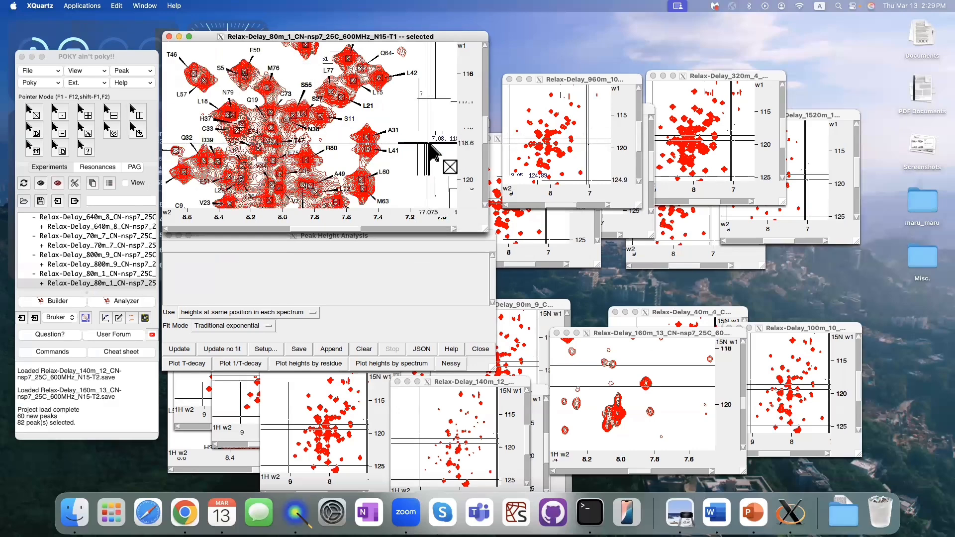
pyautogui.click(316, 294)
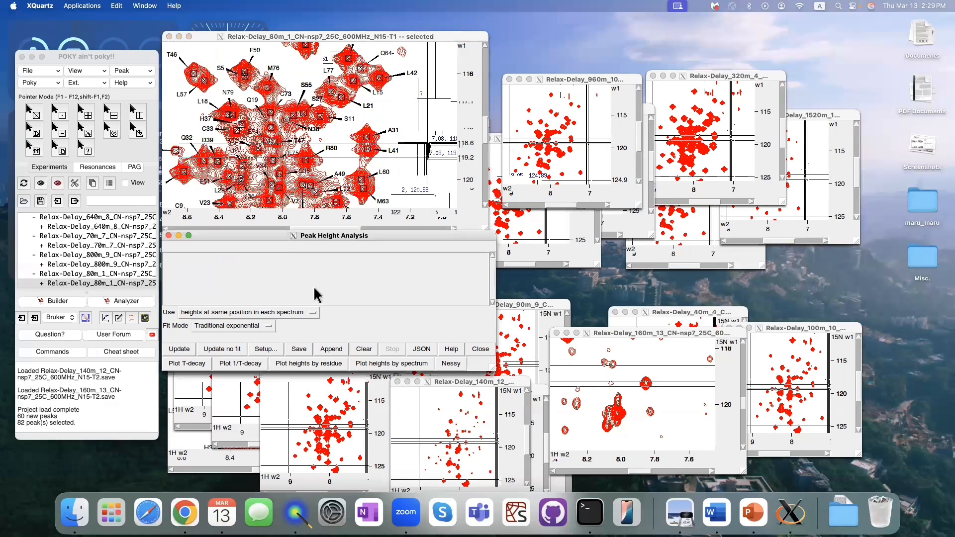
# Step: Fit the T-decay values for all selected peaks and display the fit plot for R80N-H
pyautogui.click(177, 350)
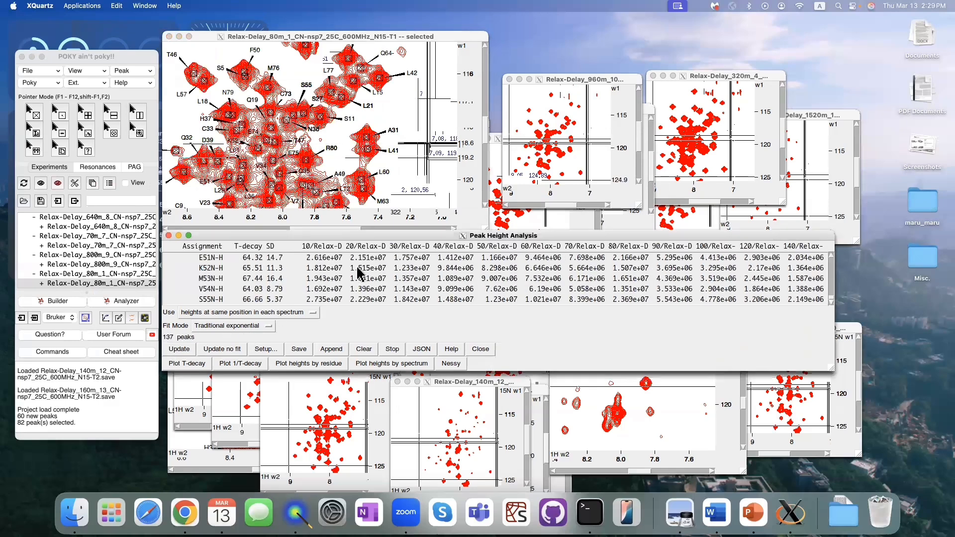
pyautogui.moveTo(376, 236)
pyautogui.mouseDown()
pyautogui.moveTo(376, 260)
pyautogui.moveTo(377, 236)
pyautogui.mouseUp()
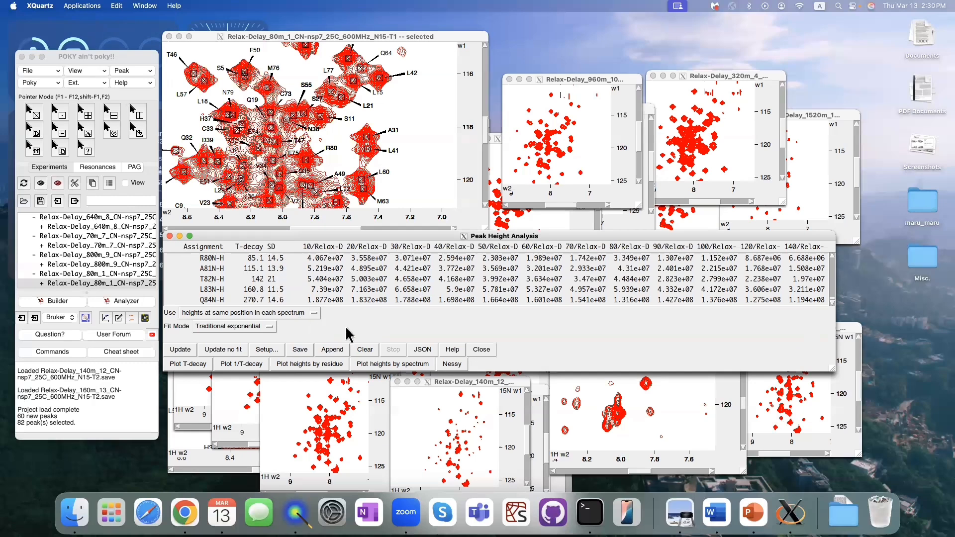
pyautogui.click(293, 260)
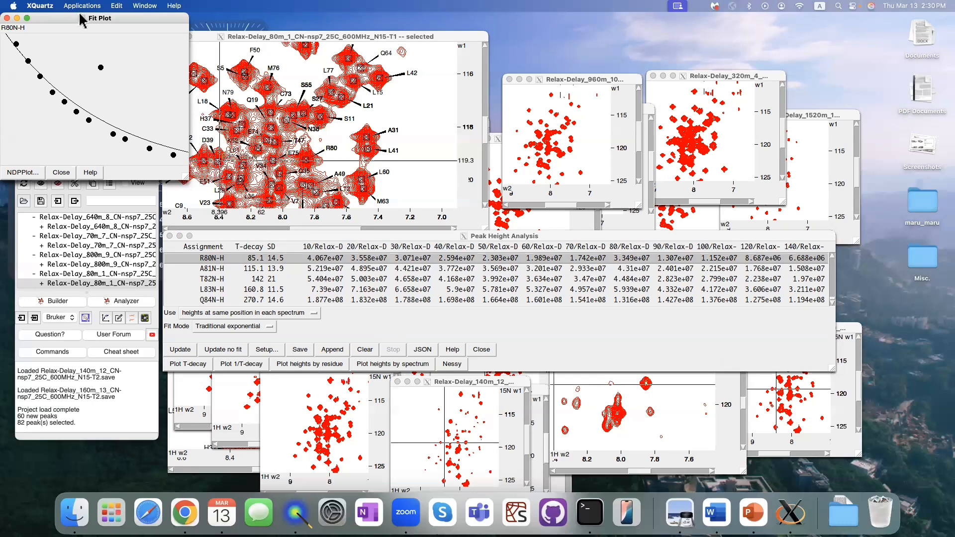
pyautogui.moveTo(83, 19); pyautogui.dragTo(320, 198)
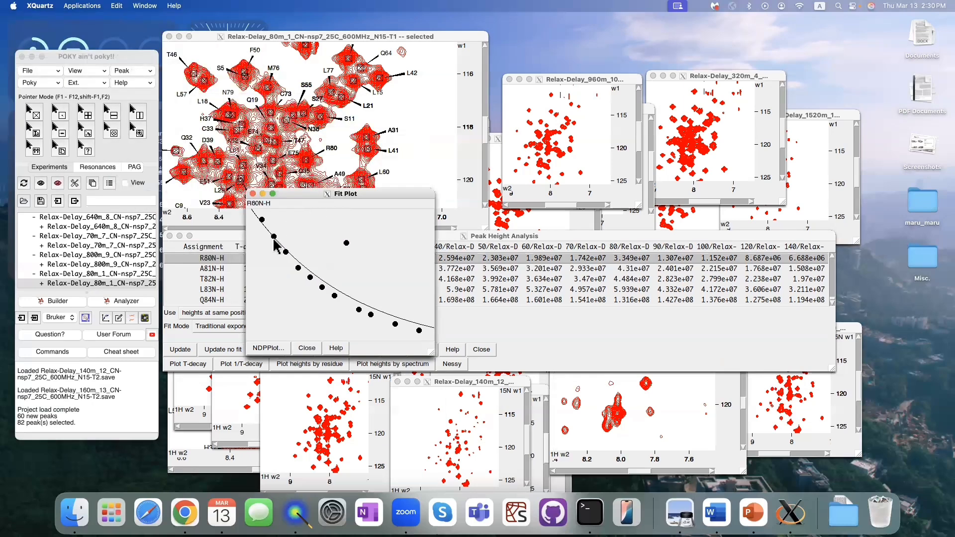
# Step: Bring up the spectrum behind the second data point of the R80N-H fit plot, then return to the analysis table and select A81N-H
pyautogui.click(274, 241)
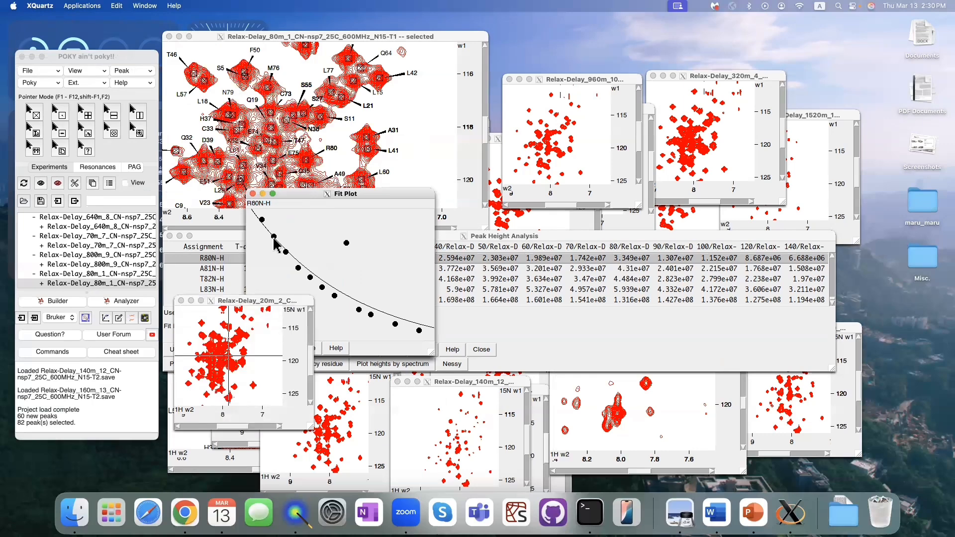
pyautogui.moveTo(393, 194); pyautogui.dragTo(550, 54)
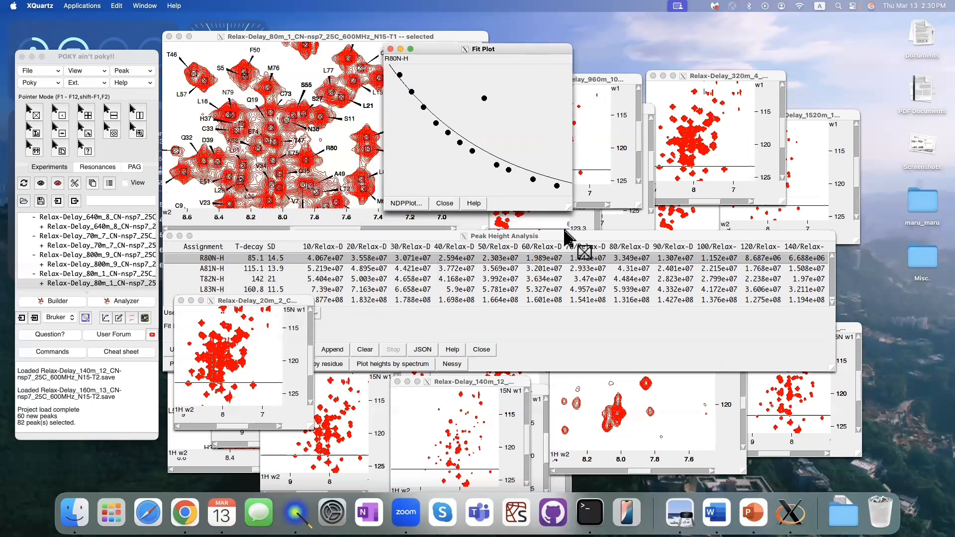
pyautogui.click(566, 237)
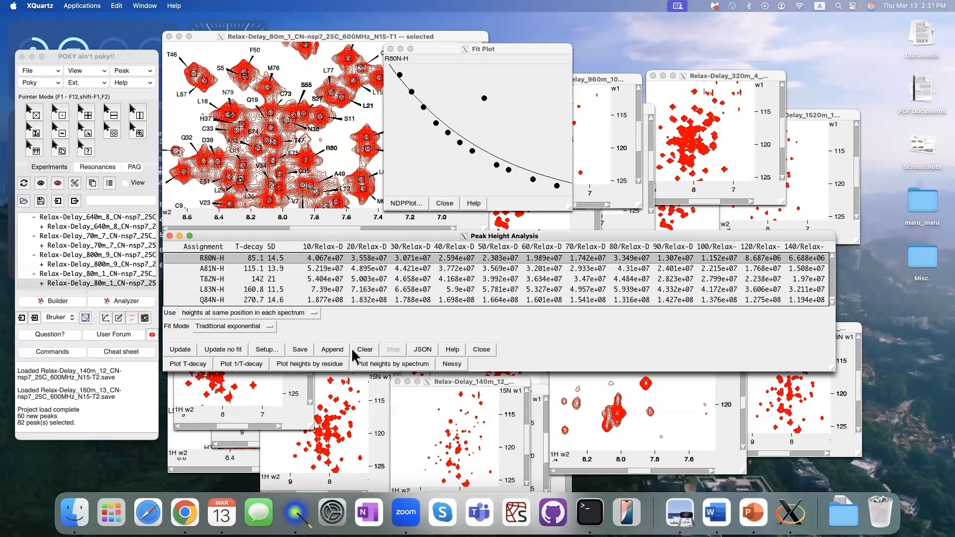
pyautogui.click(397, 271)
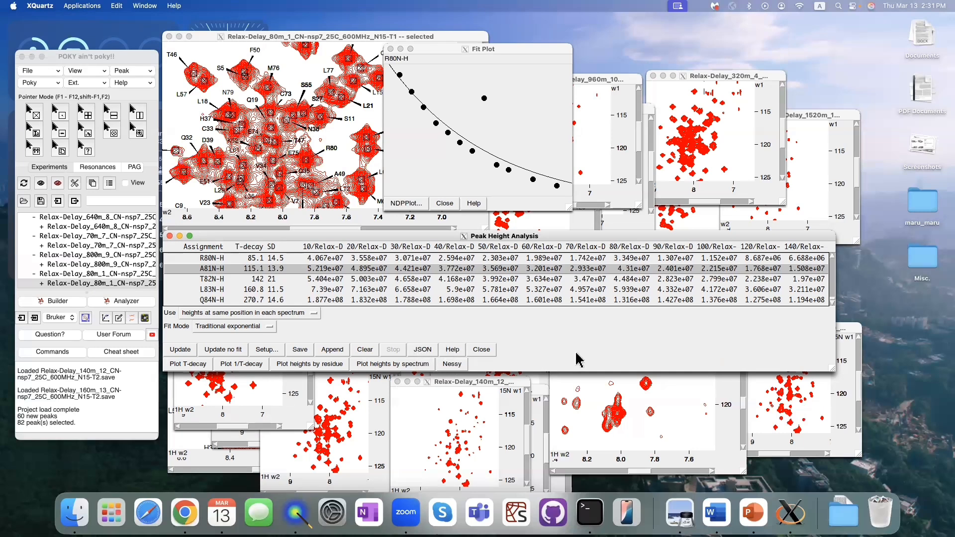
# Step: Plot T-decay and 1/T-decay against the sequence index and arrange both plot windows above the analysis table
pyautogui.click(190, 367)
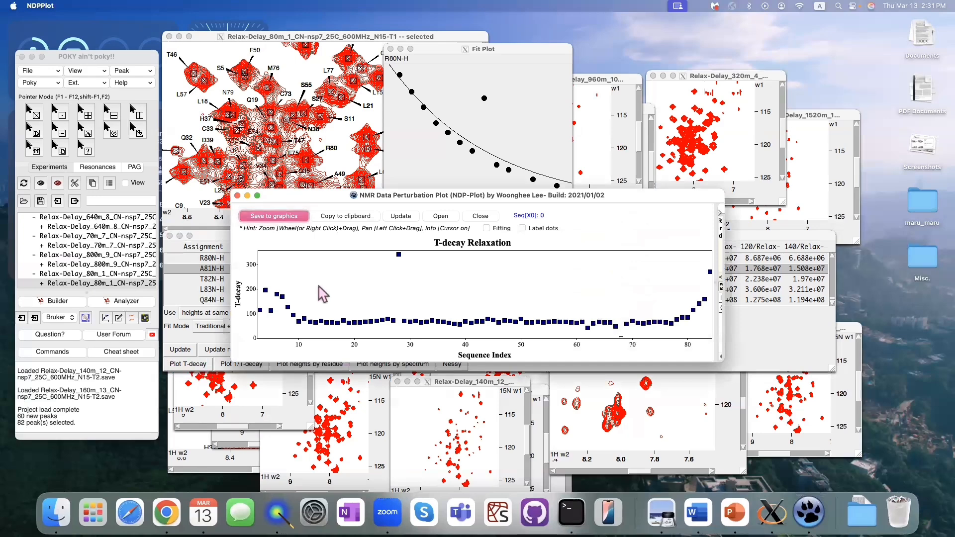
pyautogui.moveTo(405, 205); pyautogui.dragTo(536, 79)
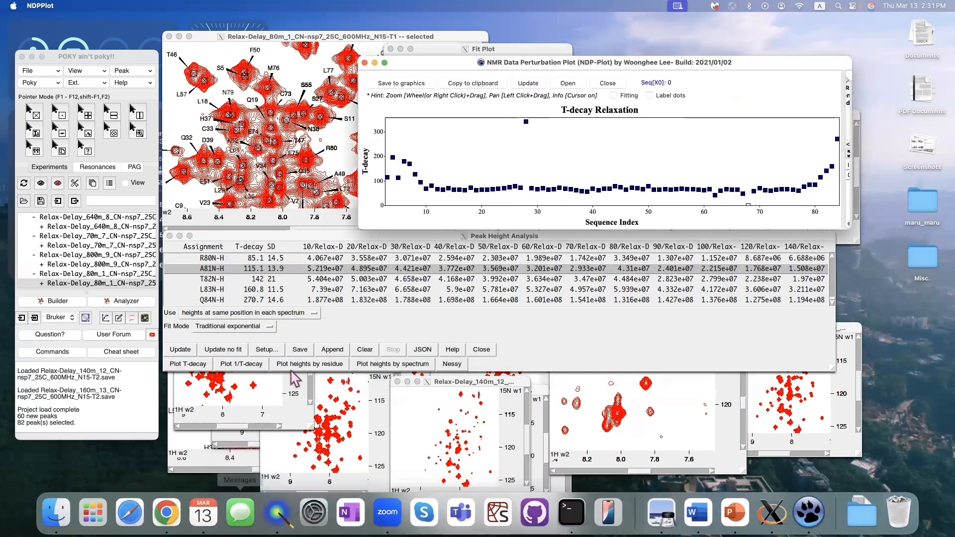
pyautogui.click(246, 364)
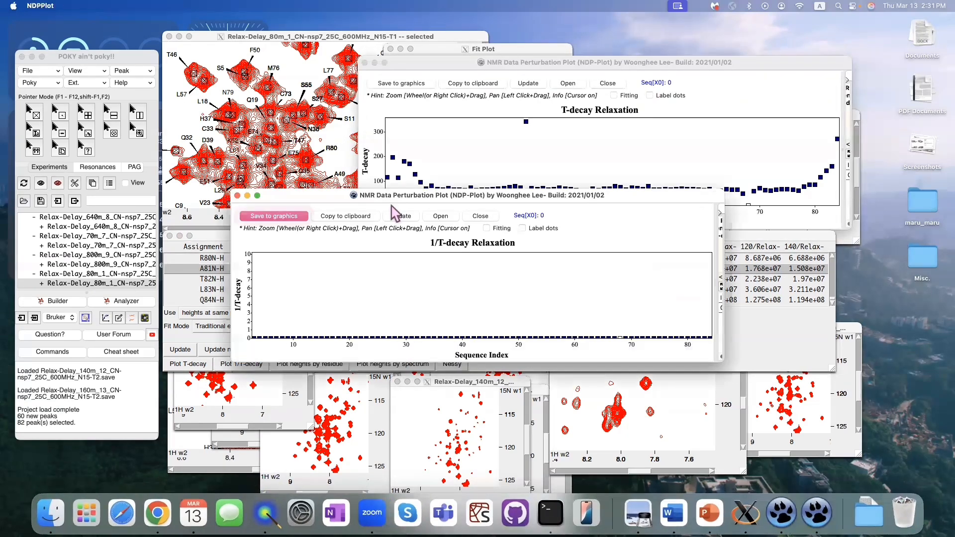
pyautogui.moveTo(367, 197); pyautogui.dragTo(126, 76)
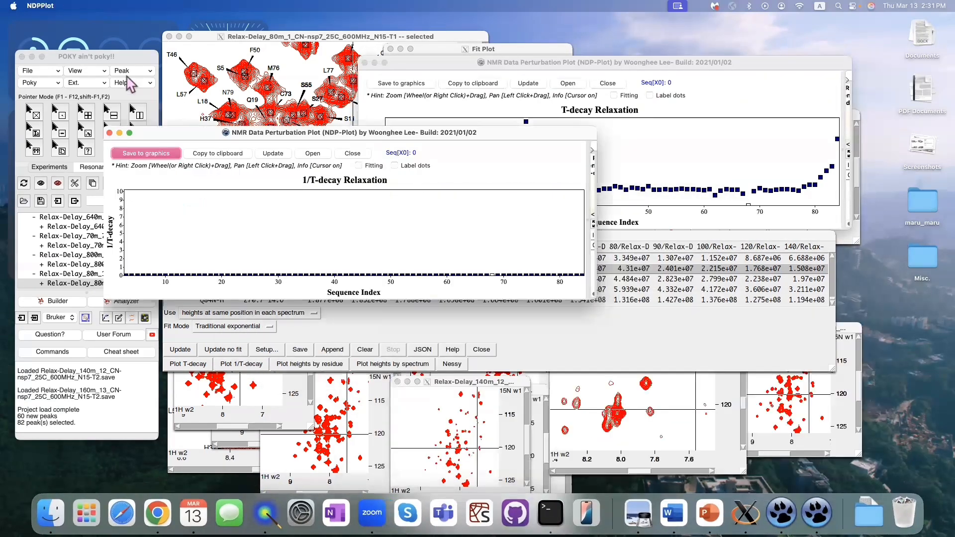
pyautogui.moveTo(546, 63); pyautogui.dragTo(331, 62)
pyautogui.click(579, 328)
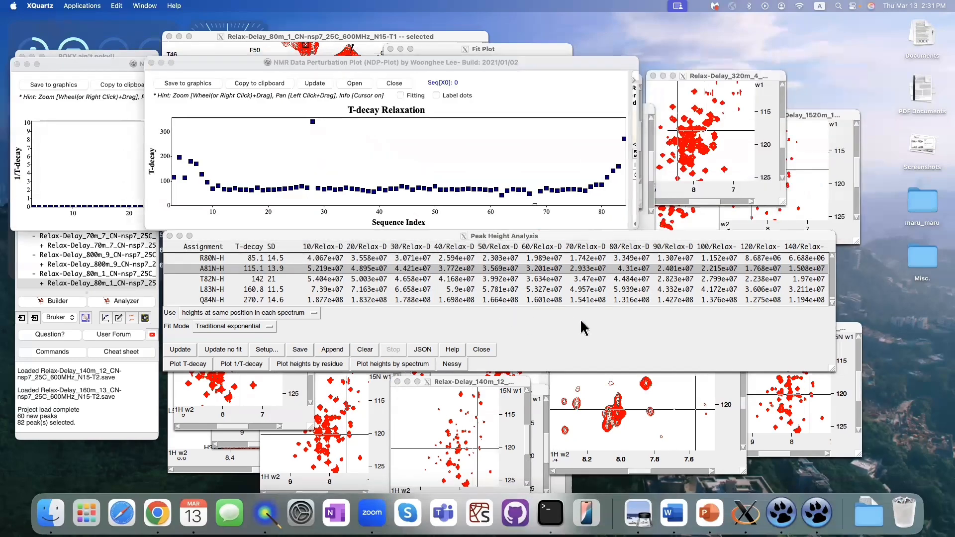
# Step: Plot the peak heights by residue and place the plot window above the analysis table
pyautogui.click(311, 365)
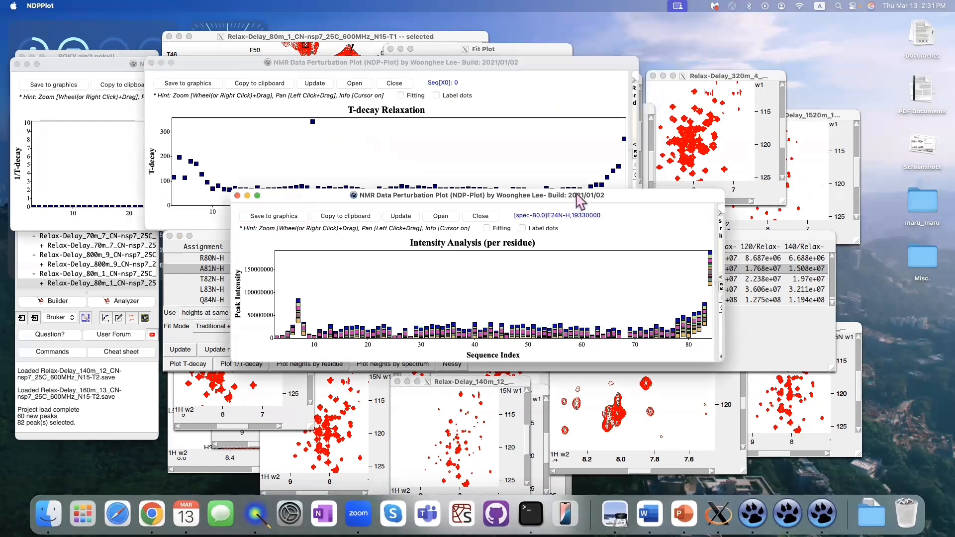
pyautogui.moveTo(586, 203); pyautogui.dragTo(390, 244)
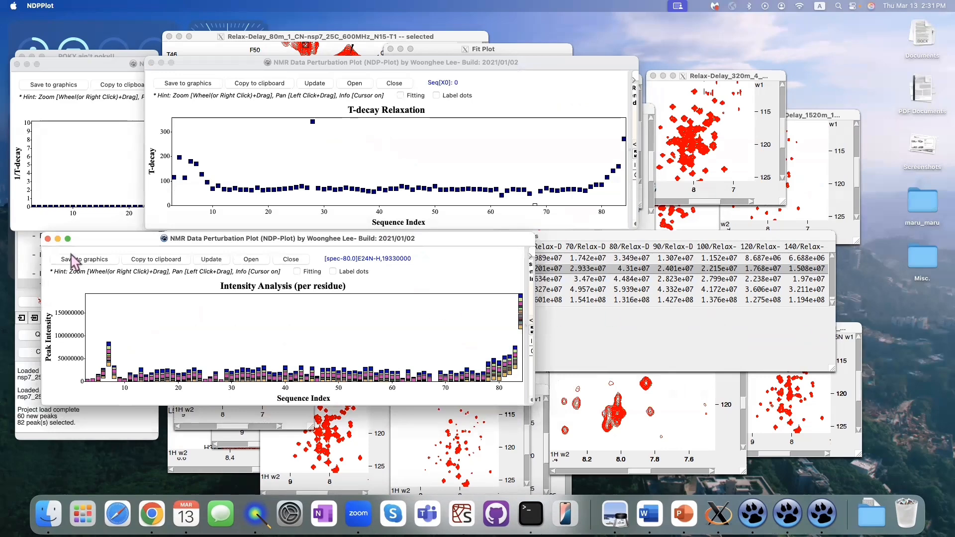
pyautogui.moveTo(94, 238); pyautogui.dragTo(254, 51)
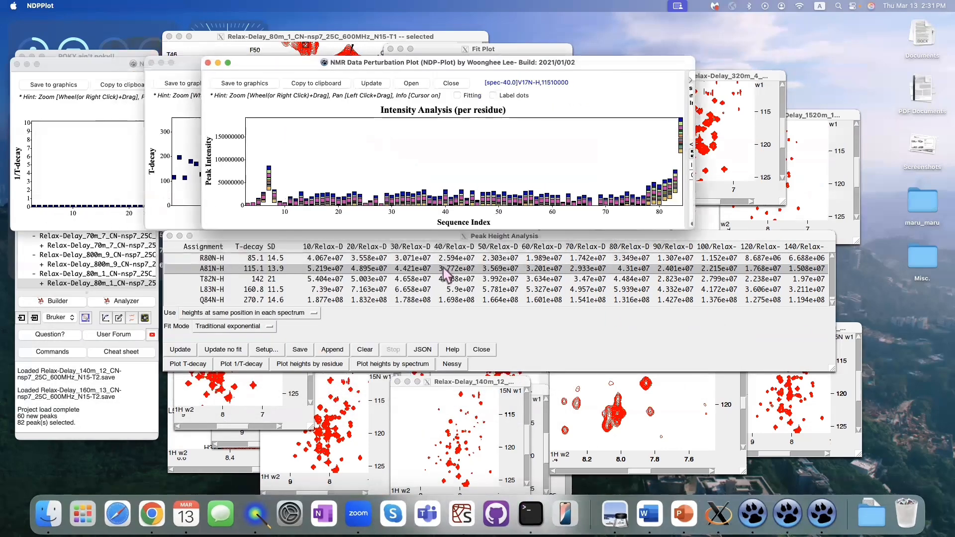
pyautogui.moveTo(527, 238); pyautogui.dragTo(506, 256)
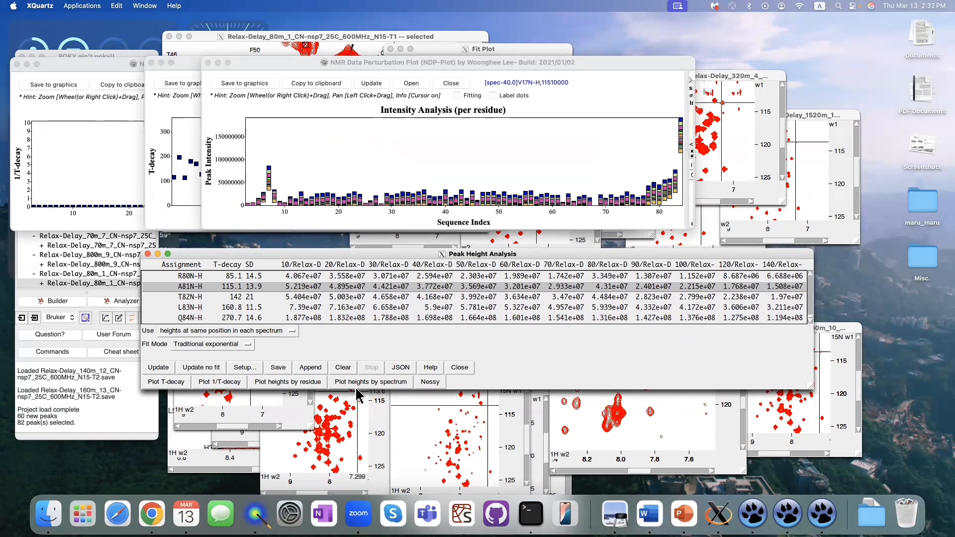
# Step: Try to plot the peak heights by spectrum for the full peak list
pyautogui.click(355, 387)
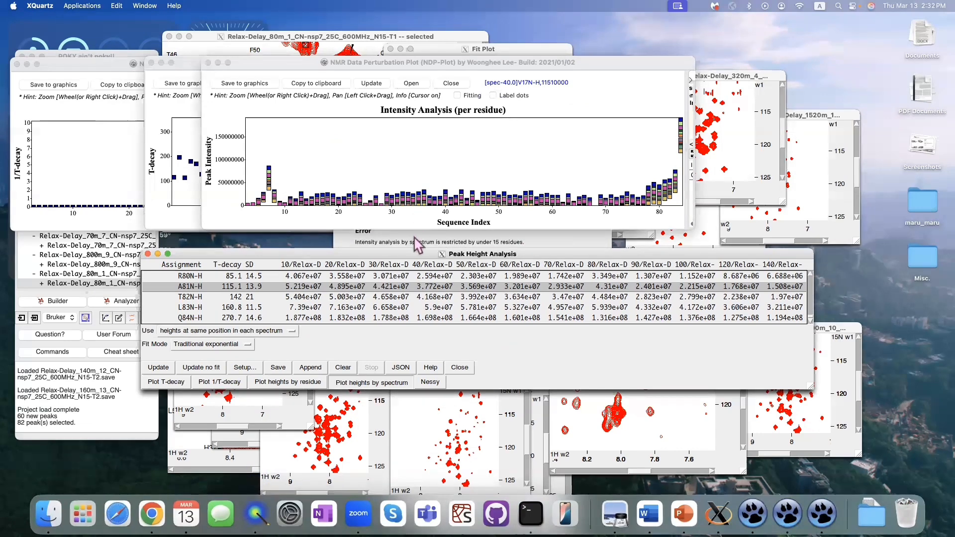
pyautogui.moveTo(417, 197); pyautogui.dragTo(415, 187)
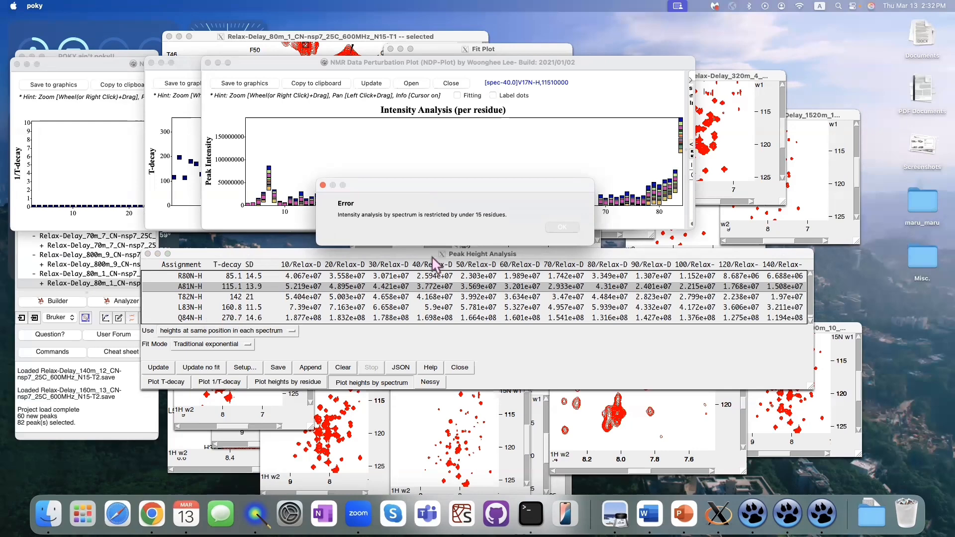
pyautogui.click(565, 228)
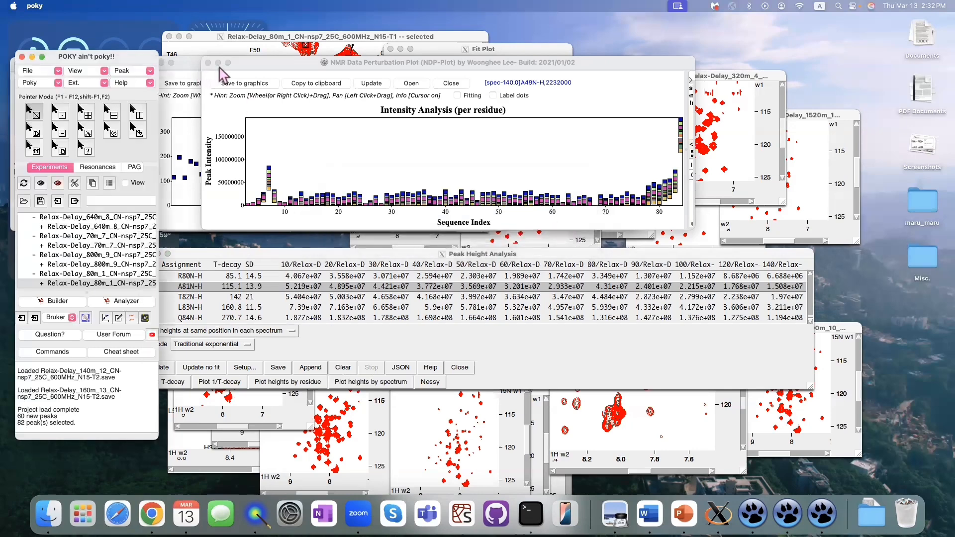
pyautogui.moveTo(219, 67); pyautogui.dragTo(254, 65)
pyautogui.click(335, 389)
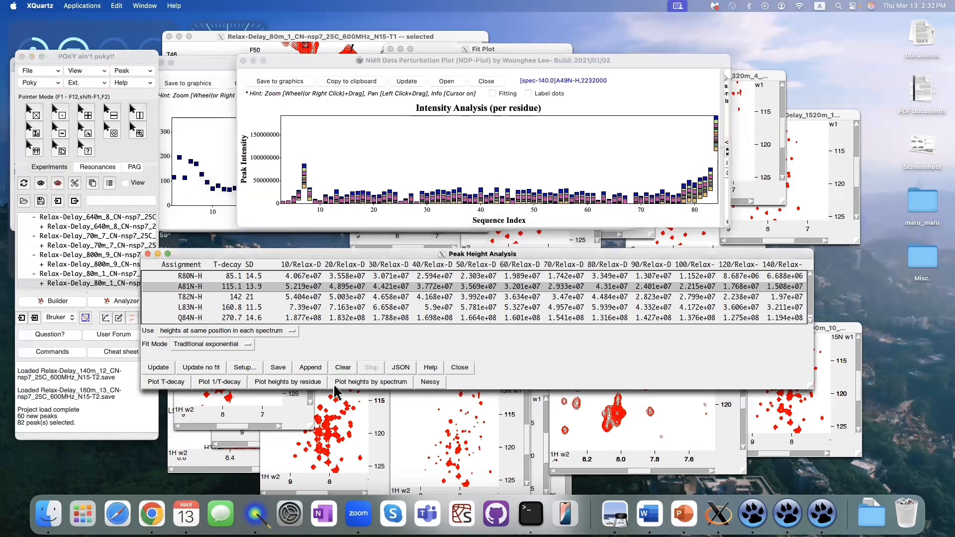
# Step: Clear the analysis table and recalculate it for a small group of Relax-Delay_80m_1 peaks, including A31, N38, L41, S55 and L77
pyautogui.click(342, 368)
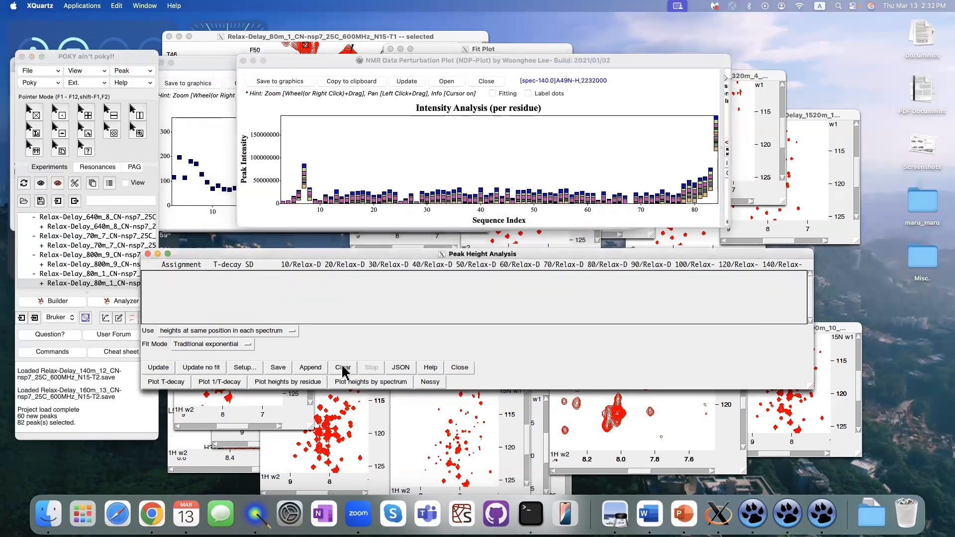
pyautogui.click(366, 39)
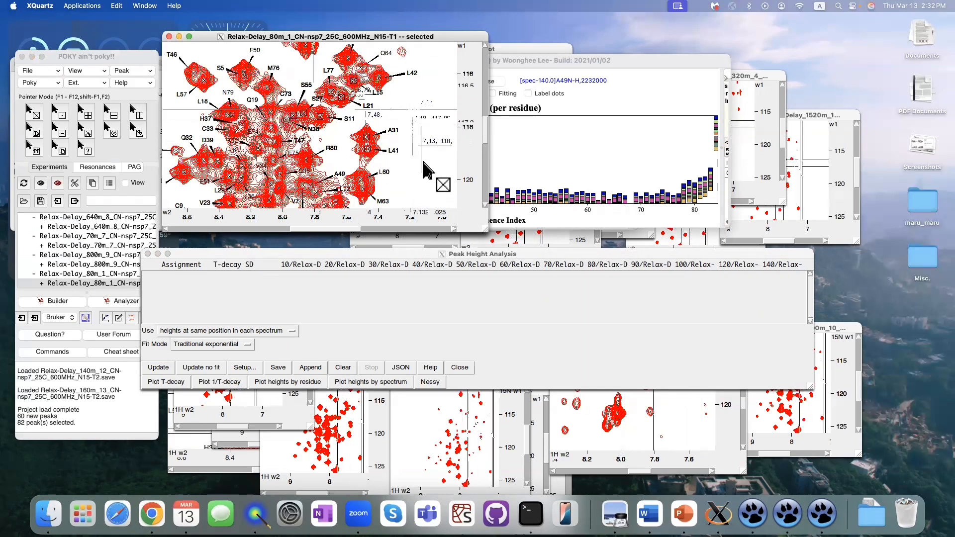
pyautogui.click(163, 367)
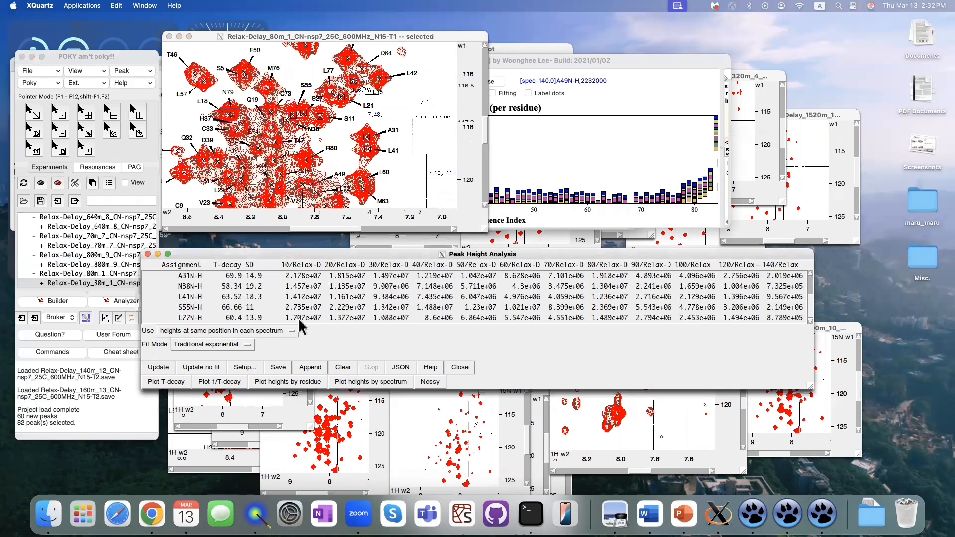
# Step: Plot the peak heights by spectrum for the small peak group and move the plot above the table
pyautogui.click(358, 382)
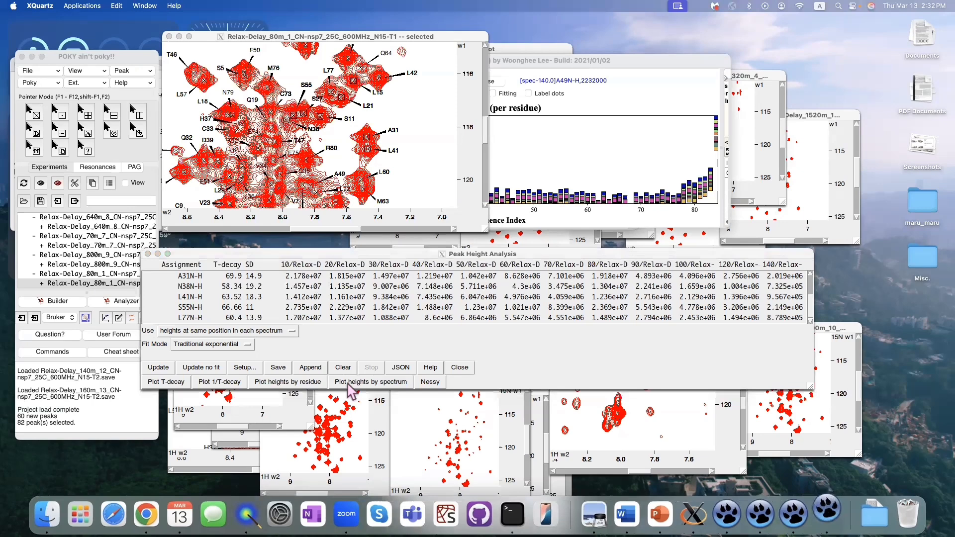
pyautogui.moveTo(502, 194); pyautogui.dragTo(584, 79)
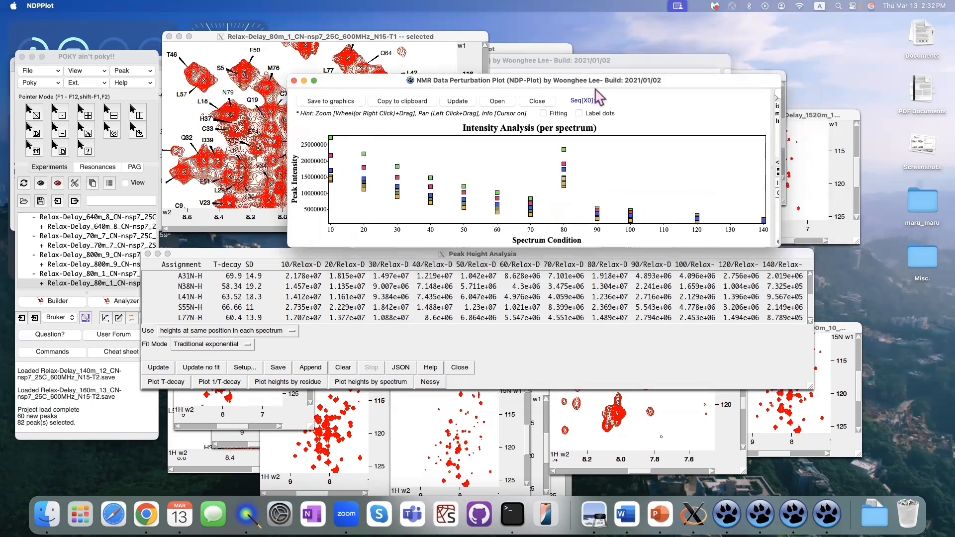
pyautogui.moveTo(425, 86); pyautogui.dragTo(493, 85)
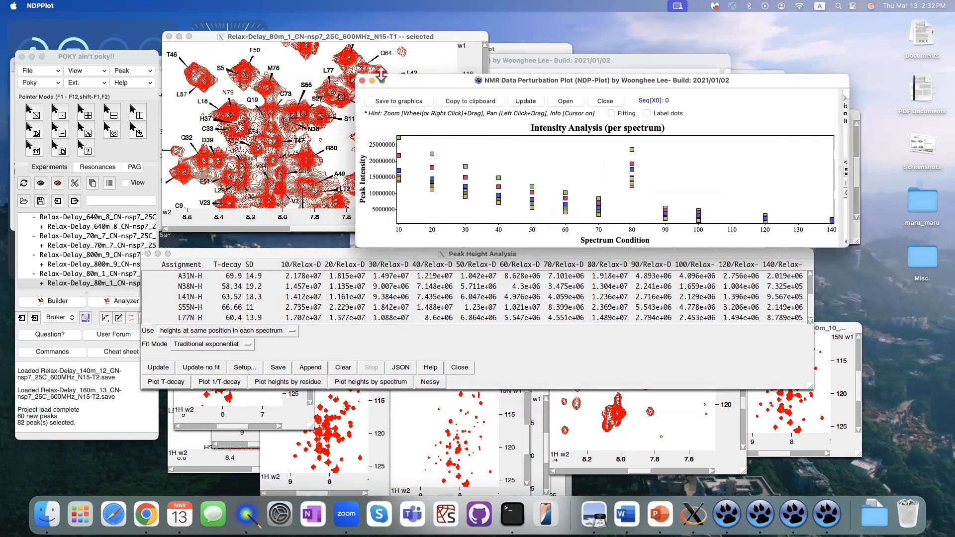
# Step: Close the per-spectrum and per-residue intensity plots and reposition the Peak Height Analysis window
pyautogui.click(362, 81)
pyautogui.click(503, 202)
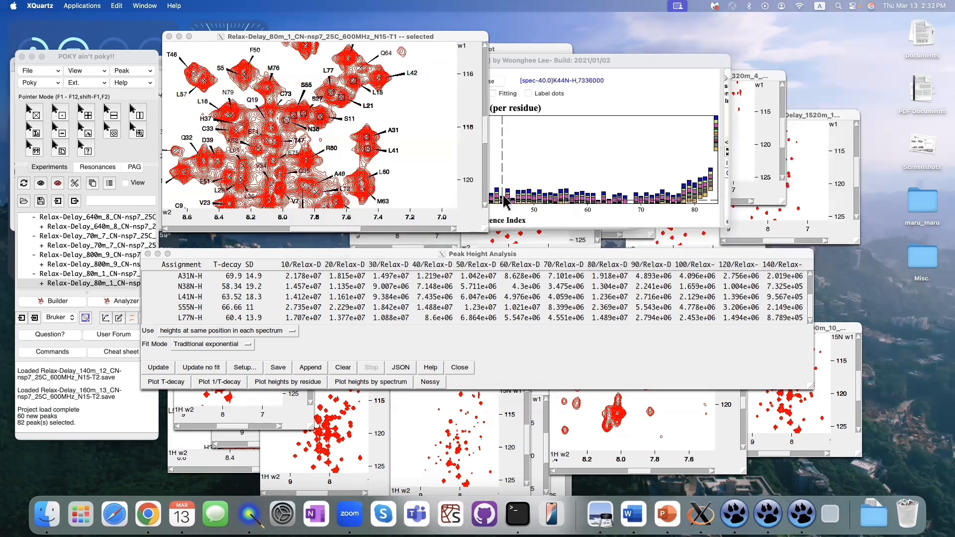
pyautogui.click(243, 61)
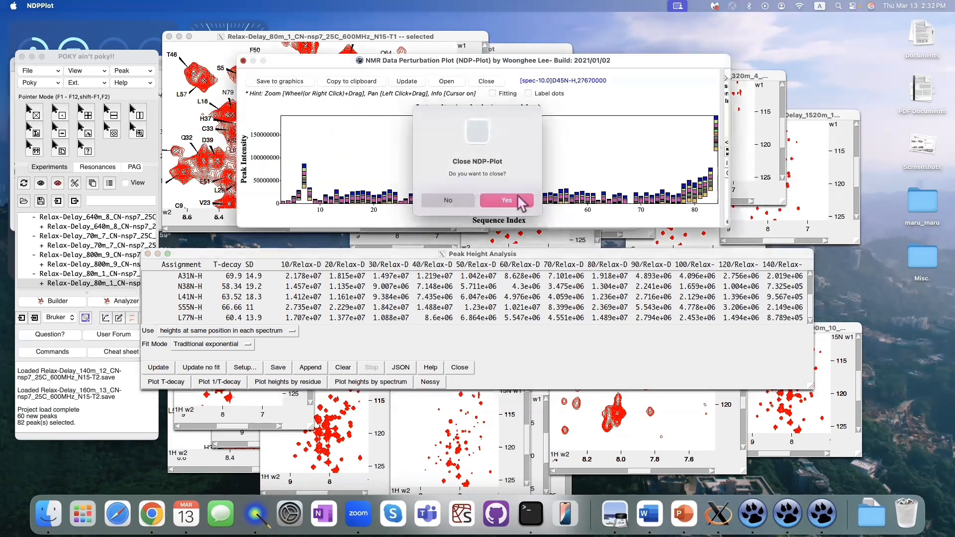
pyautogui.click(518, 198)
pyautogui.moveTo(523, 256); pyautogui.dragTo(522, 229)
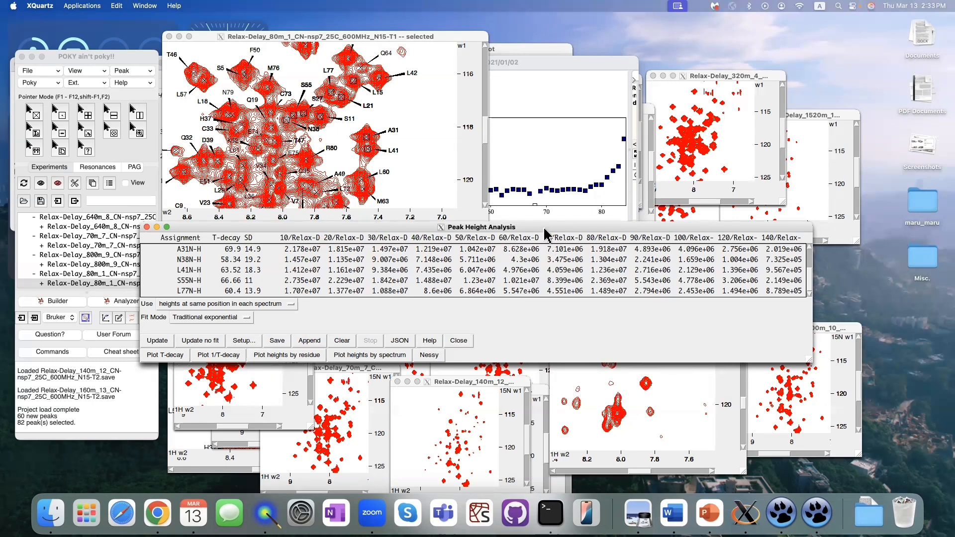
pyautogui.moveTo(543, 230); pyautogui.dragTo(561, 241)
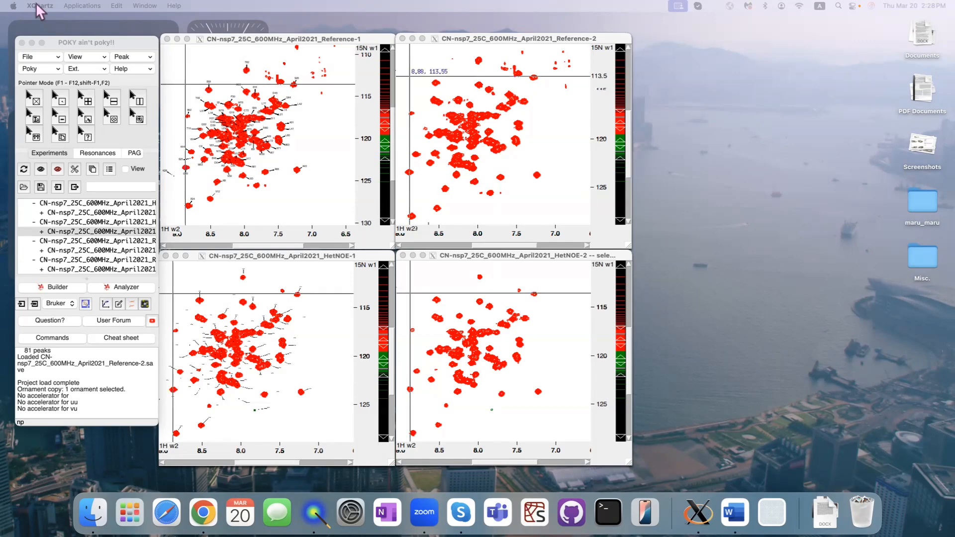
# Step: Open the NMR Perturbation Plot tool and move its window clear of the four spectra
pyautogui.click(52, 70)
pyautogui.moveTo(68, 154)
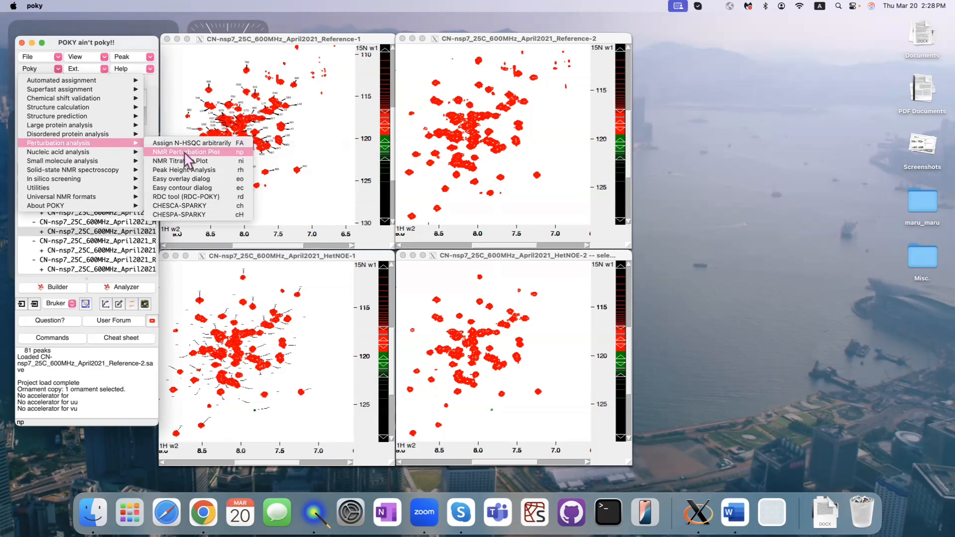
pyautogui.click(186, 153)
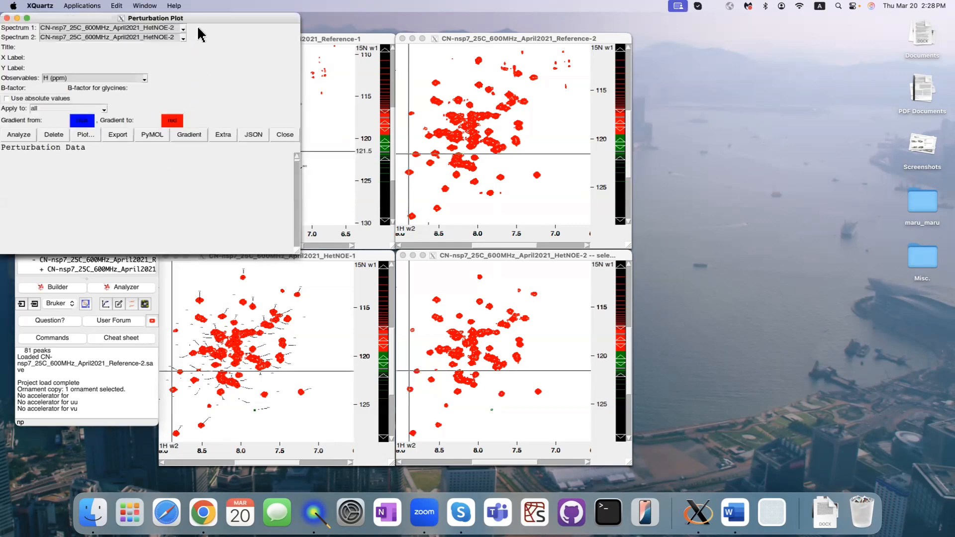
pyautogui.moveTo(217, 23); pyautogui.dragTo(838, 100)
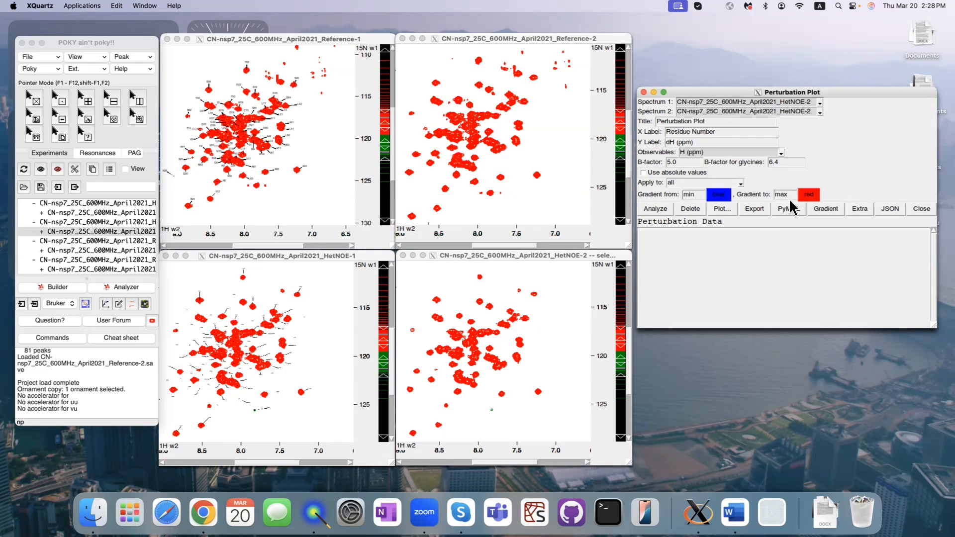
# Step: Set Spectrum 1 to CN-nsp7_25C_600MHz_April2021_Reference-1 and Spectrum 2 to CN-nsp7_25C_600MHz_April2021_HetNOE-1 for the perturbation analysis
pyautogui.click(792, 103)
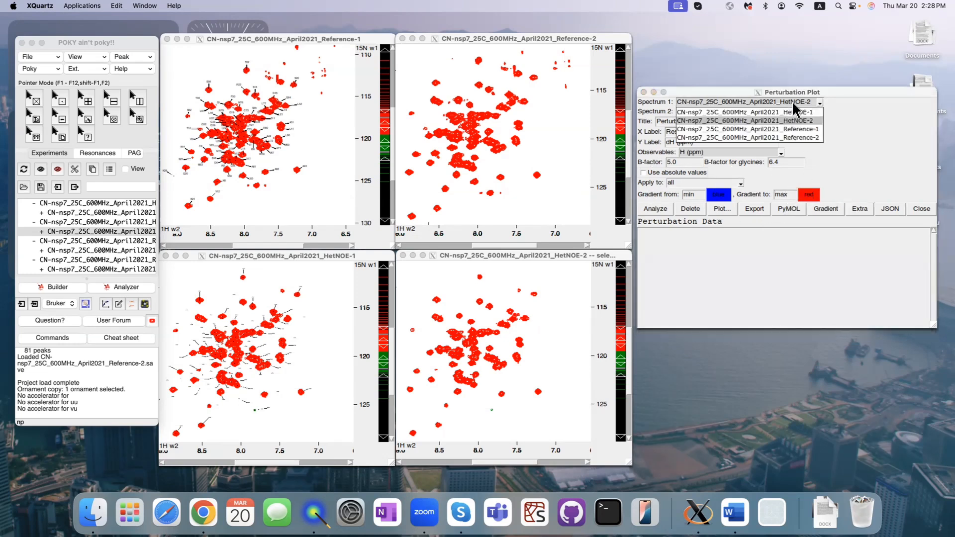
pyautogui.click(793, 130)
pyautogui.click(804, 113)
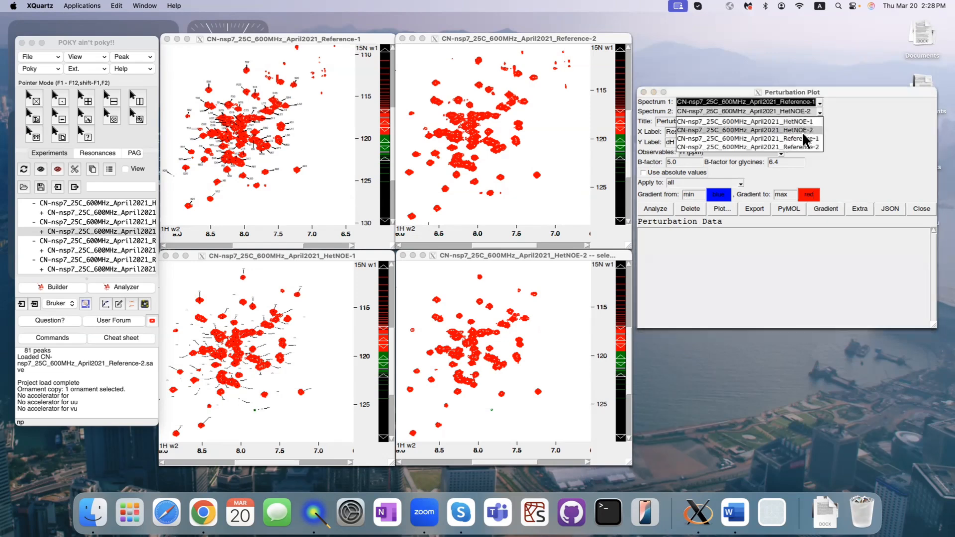
pyautogui.click(806, 122)
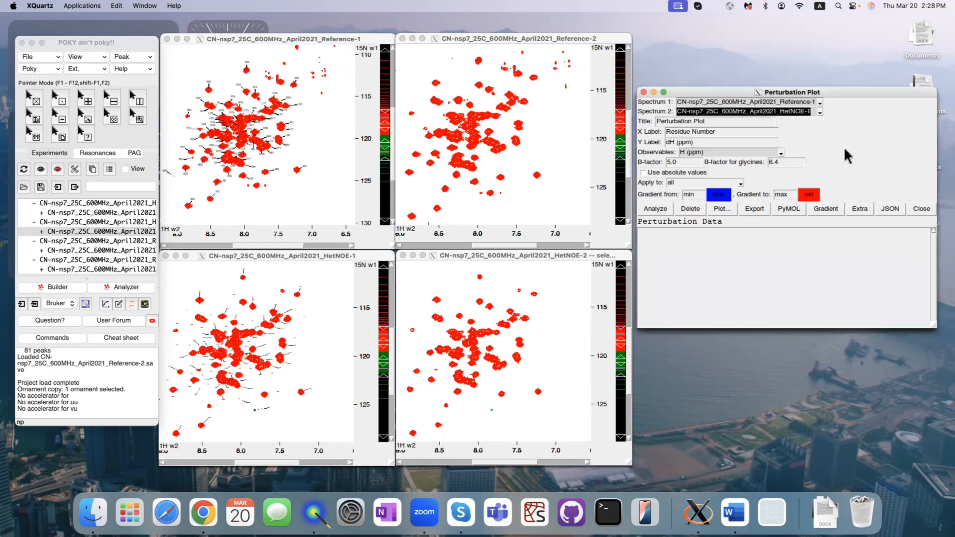
# Step: Set the perturbation observable to Data Height (ratio) and change the Y label to I/I0
pyautogui.click(736, 153)
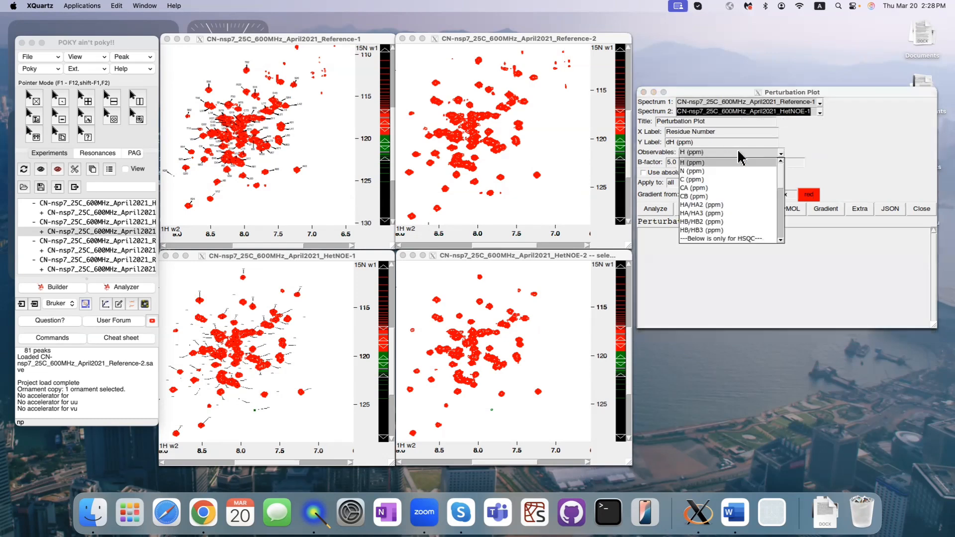
pyautogui.moveTo(781, 174); pyautogui.dragTo(780, 195)
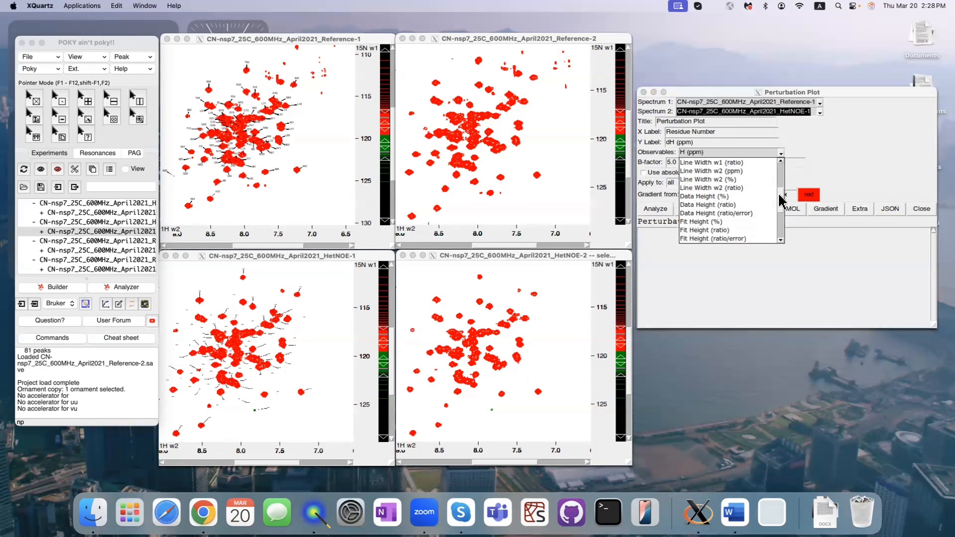
pyautogui.click(690, 205)
pyautogui.moveTo(710, 142); pyautogui.dragTo(631, 142)
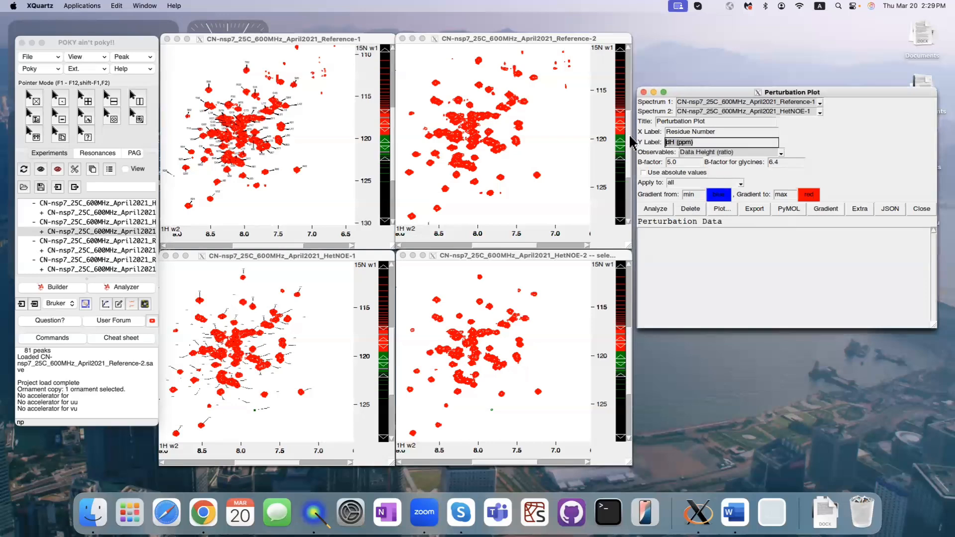
pyautogui.press('BackSpace')
# Step: Analyze the Reference-1 and HetNOE-1 pair and plot the height ratios by residue number
pyautogui.click(651, 211)
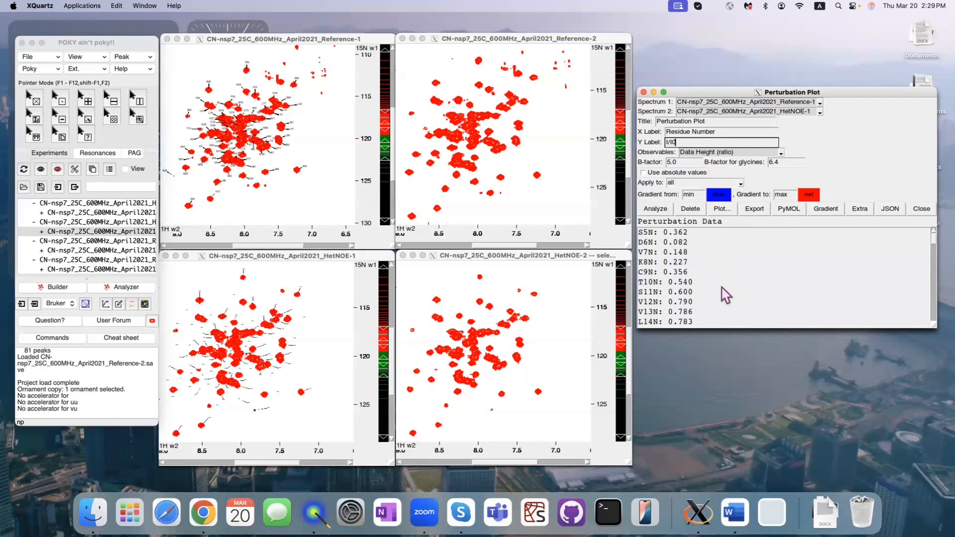
pyautogui.click(722, 211)
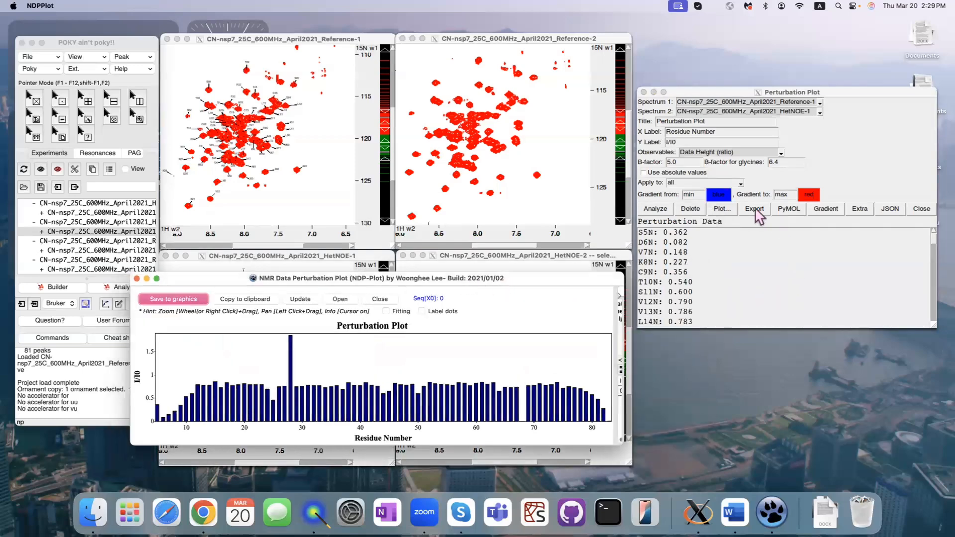
# Step: Export the perturbation data to PyMOL using the structure file 7lhq.pdb from the nsp7_Relaxation_ab folder and dismiss the launch notice
pyautogui.click(789, 218)
pyautogui.click(784, 215)
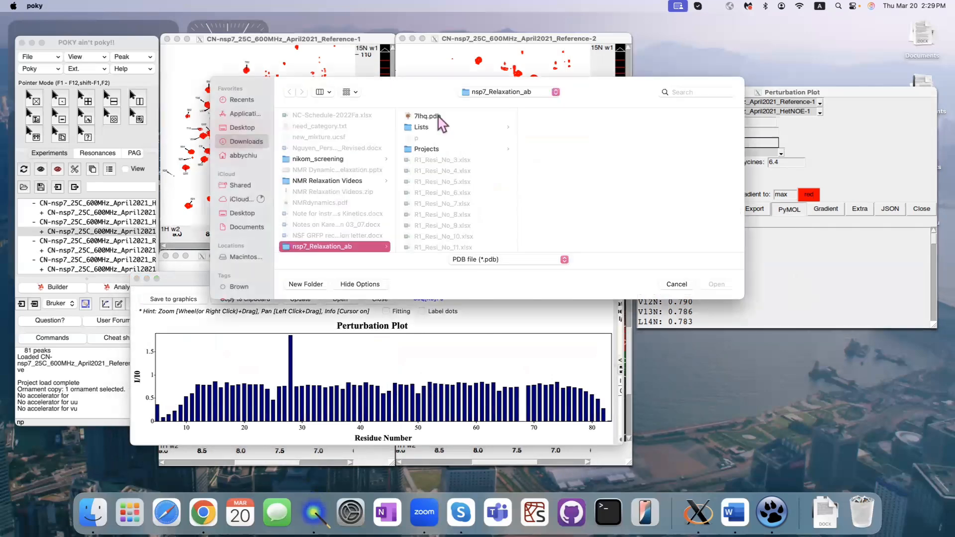
pyautogui.click(438, 116)
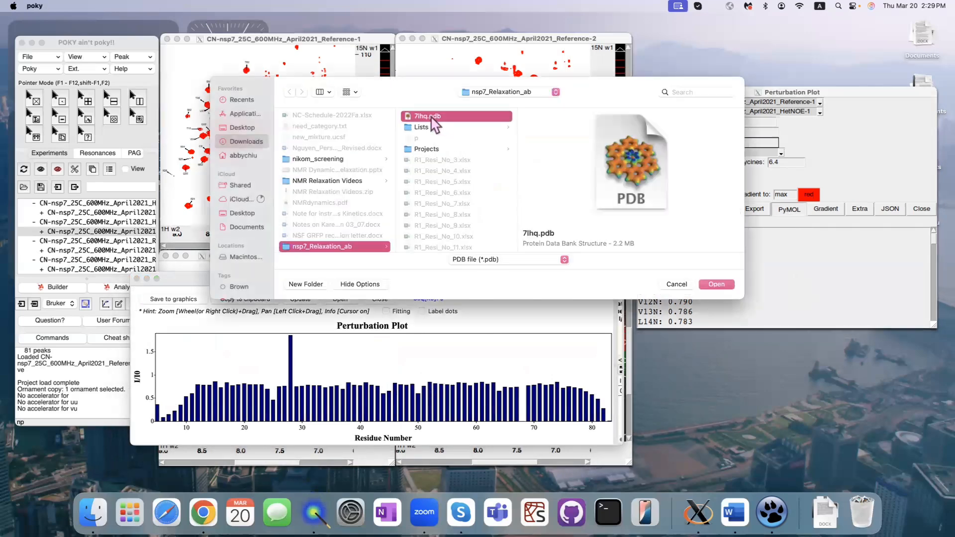
pyautogui.click(716, 285)
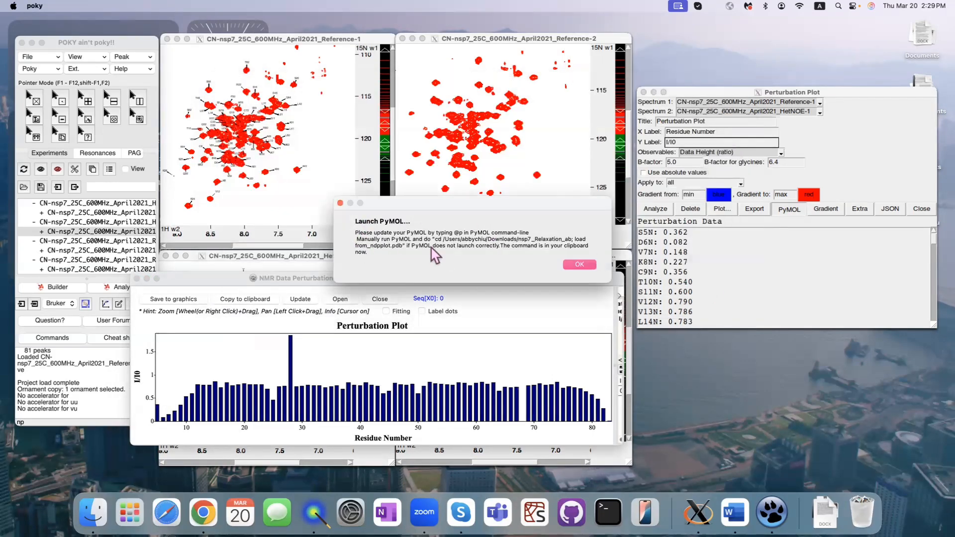
pyautogui.click(580, 265)
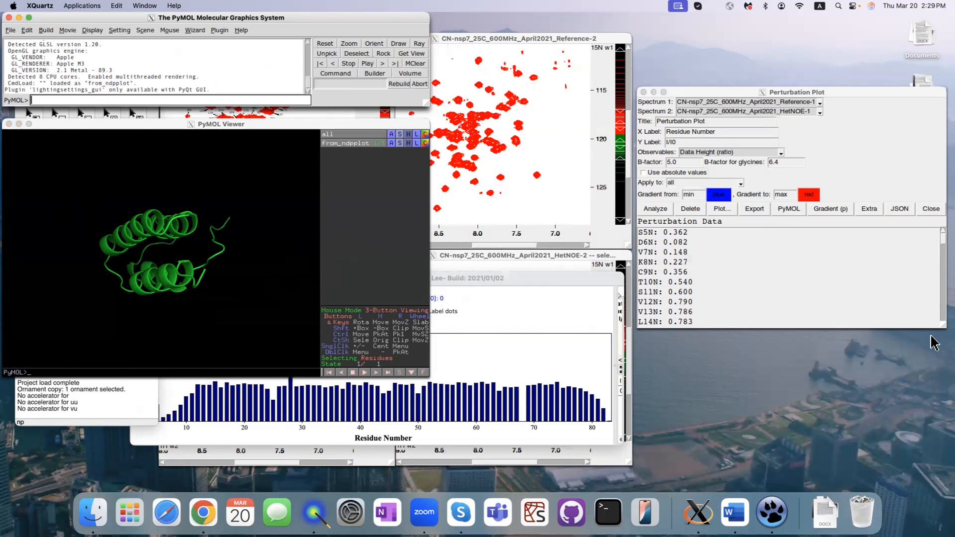
# Step: Open an extra Perturbation Plot window and place it beside the one holding the first dataset's results
pyautogui.click(824, 279)
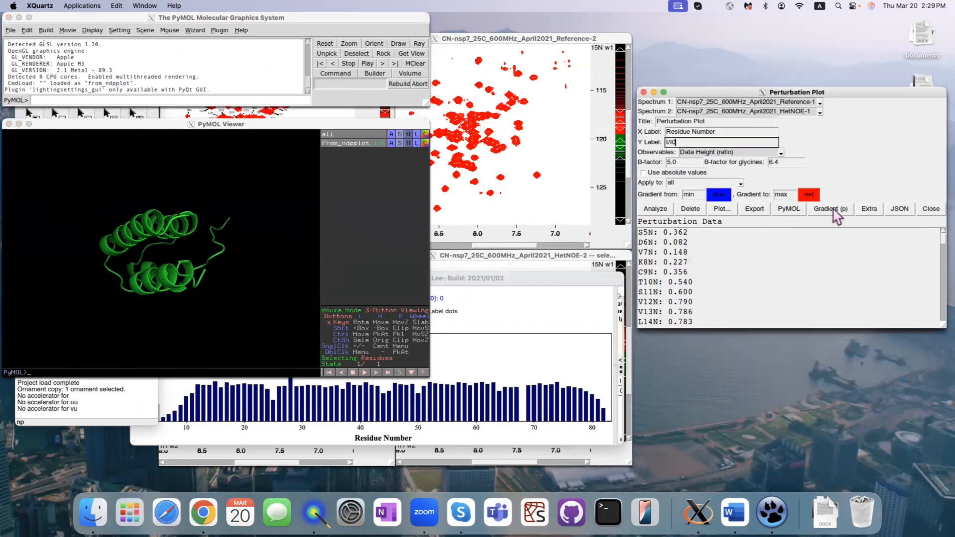
pyautogui.click(870, 213)
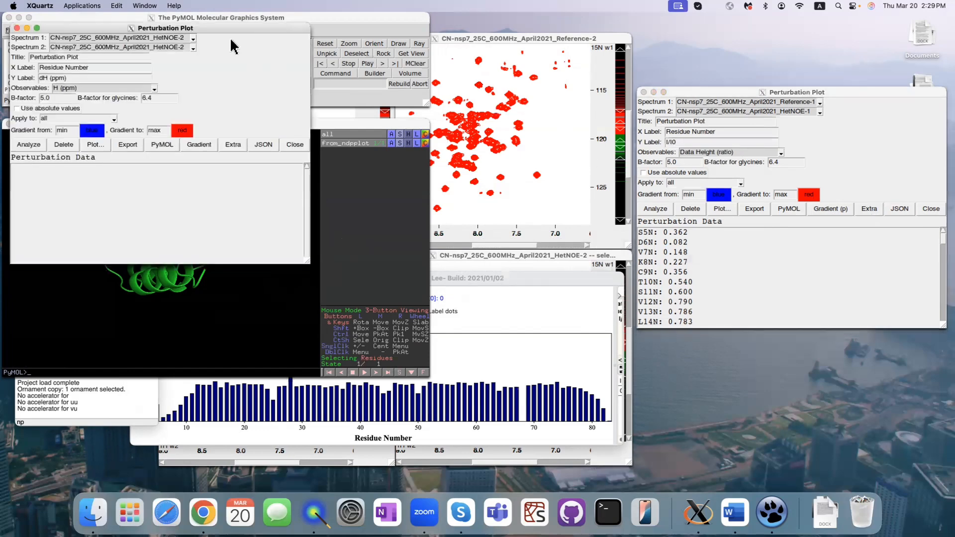
pyautogui.moveTo(221, 32); pyautogui.dragTo(546, 99)
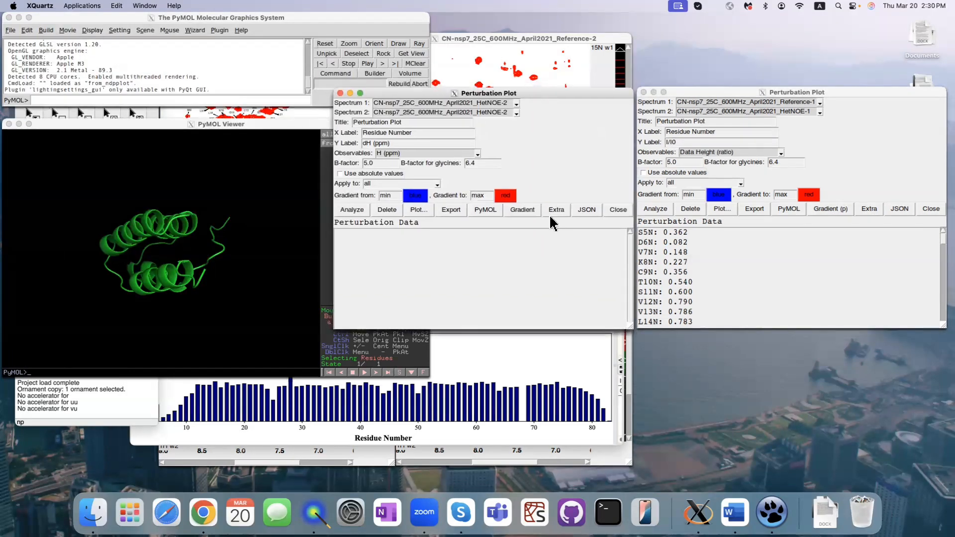